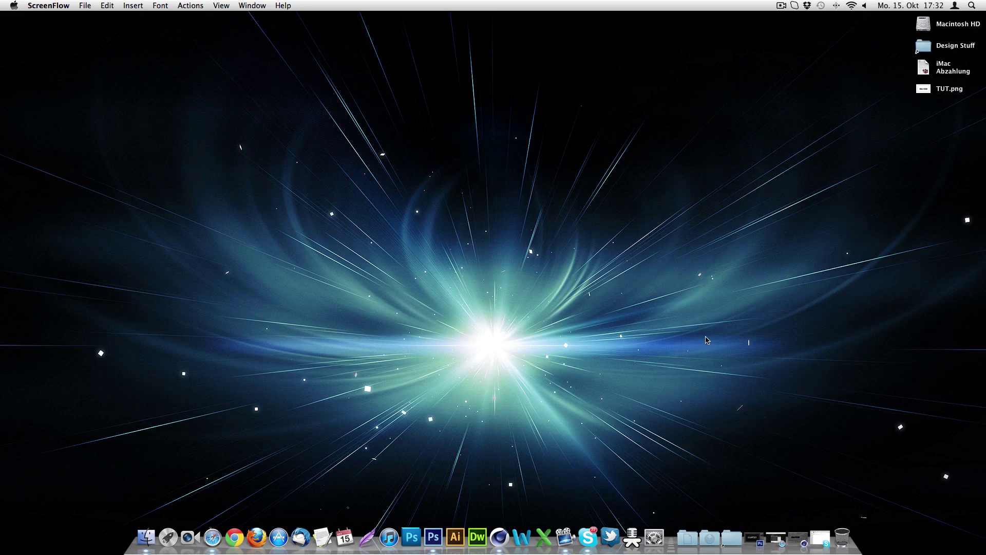
Step: View the finished shattered text artwork in Photoshop and switch to the Cinema 4D scene
click(753, 531)
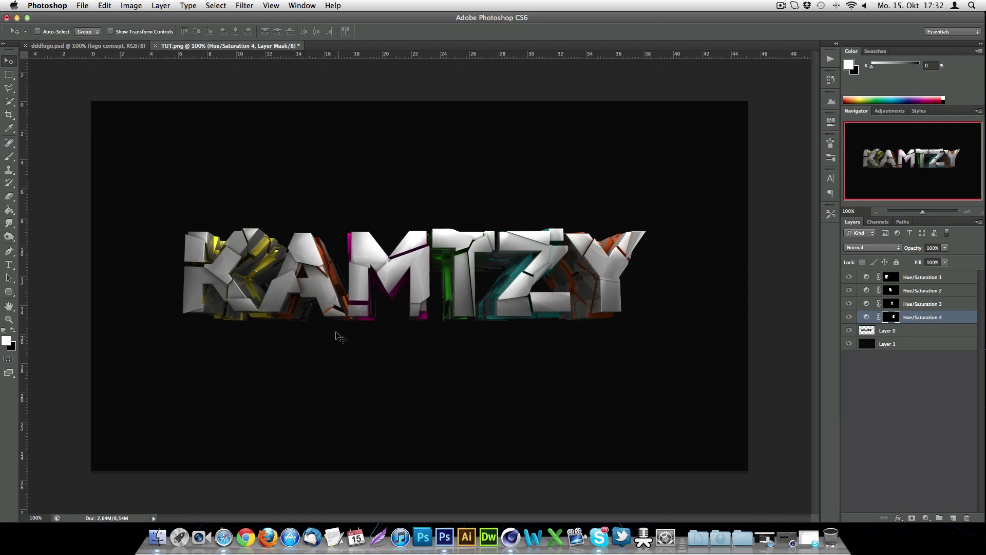
click(16, 17)
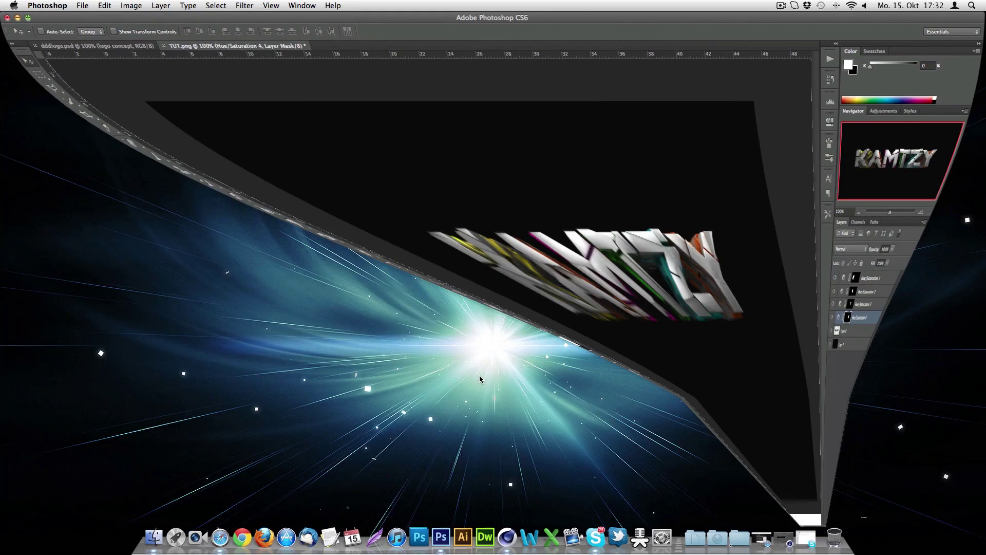
click(775, 537)
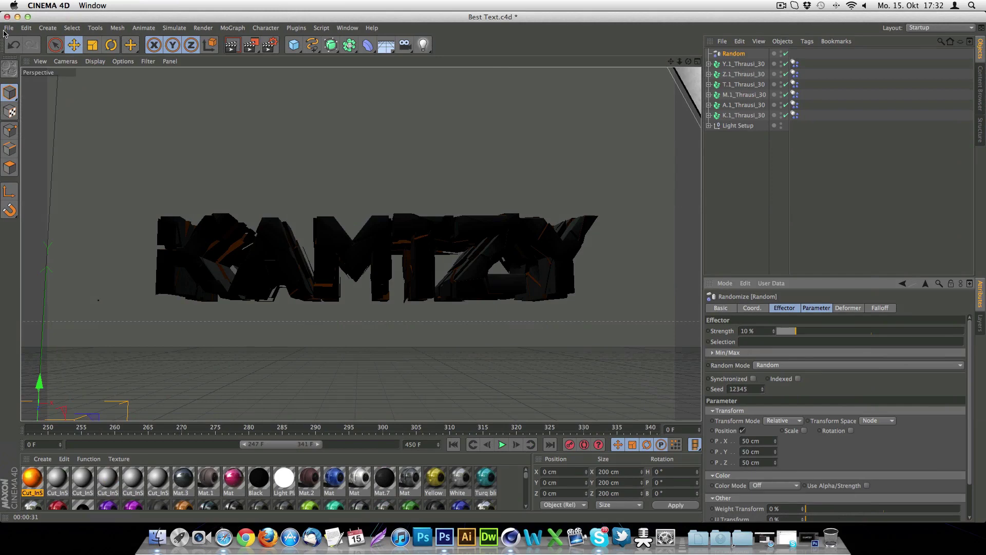
Step: Undo the Random effector and the Thrausi fracture to restore the solid MoText object
click(13, 47)
click(12, 47)
click(13, 47)
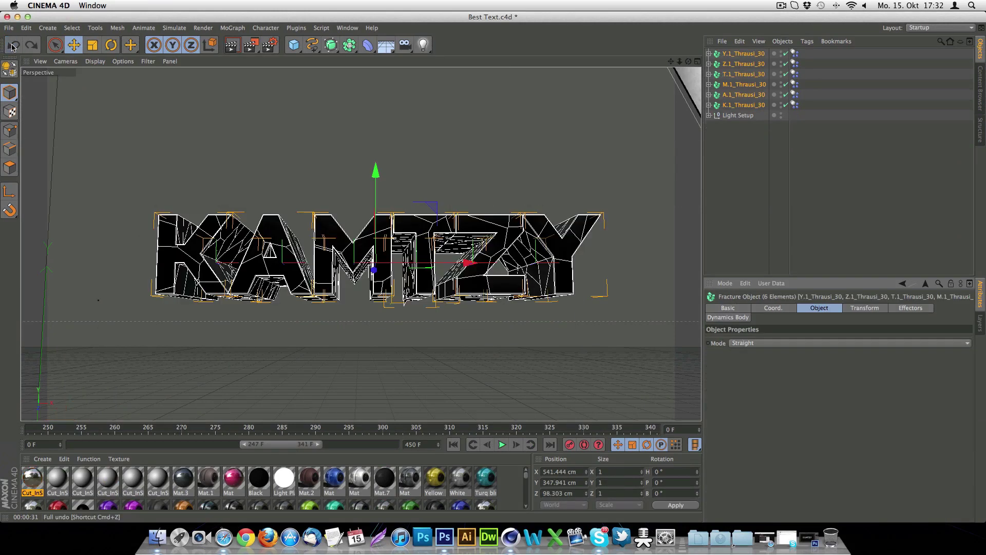
click(13, 47)
click(13, 47)
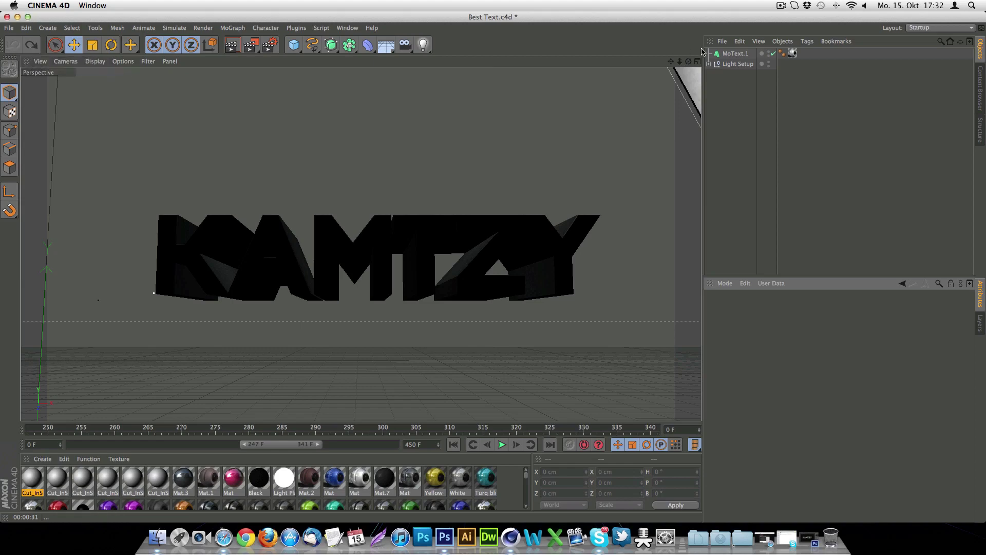
Step: Replace the MoText wording with TUTORIAL and move the text left along the X axis to about 131 cm
click(732, 55)
double_click(742, 356)
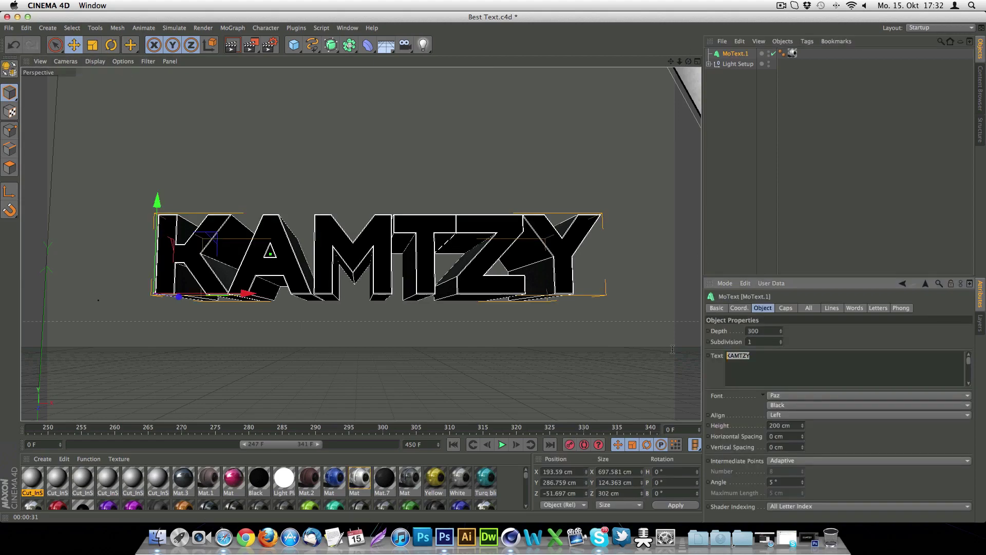
text(TUTORIAL)
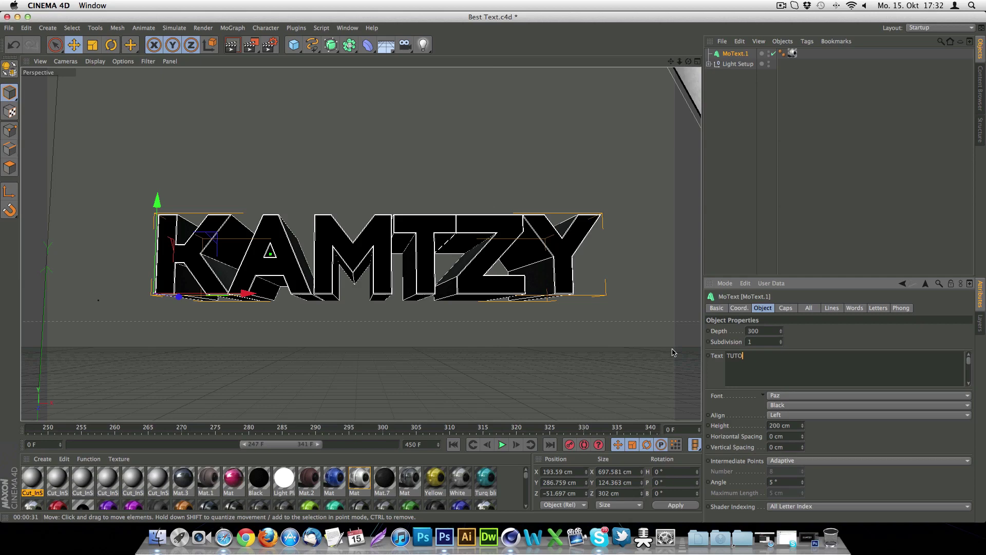
click(275, 297)
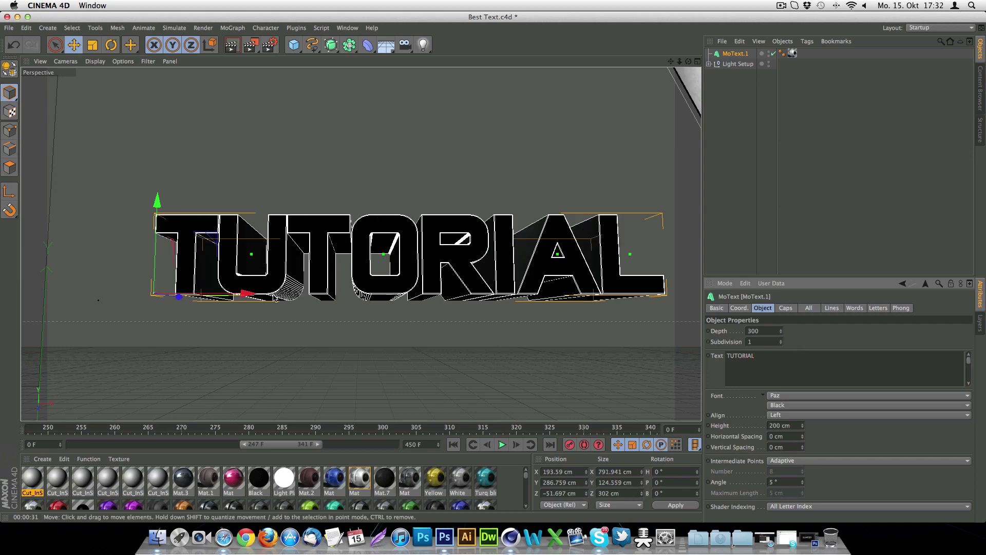
drag(244, 294, 204, 296)
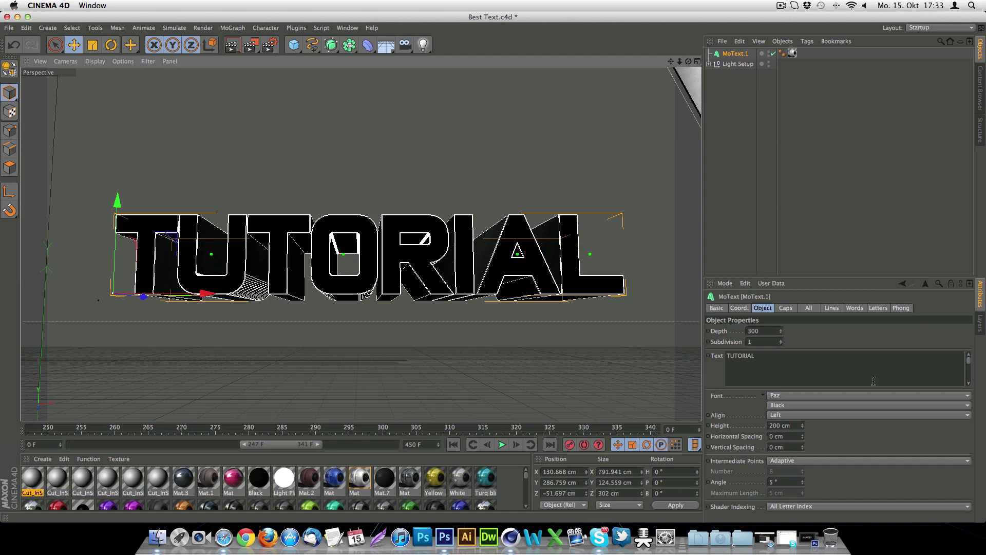
Step: Look at the finished example in Photoshop again and return to Cinema 4D
click(810, 537)
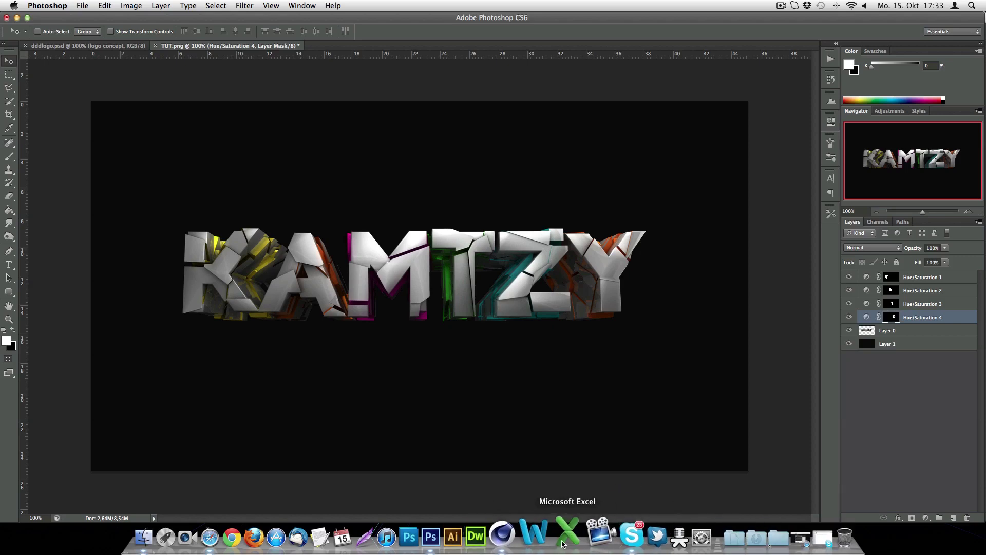
click(503, 537)
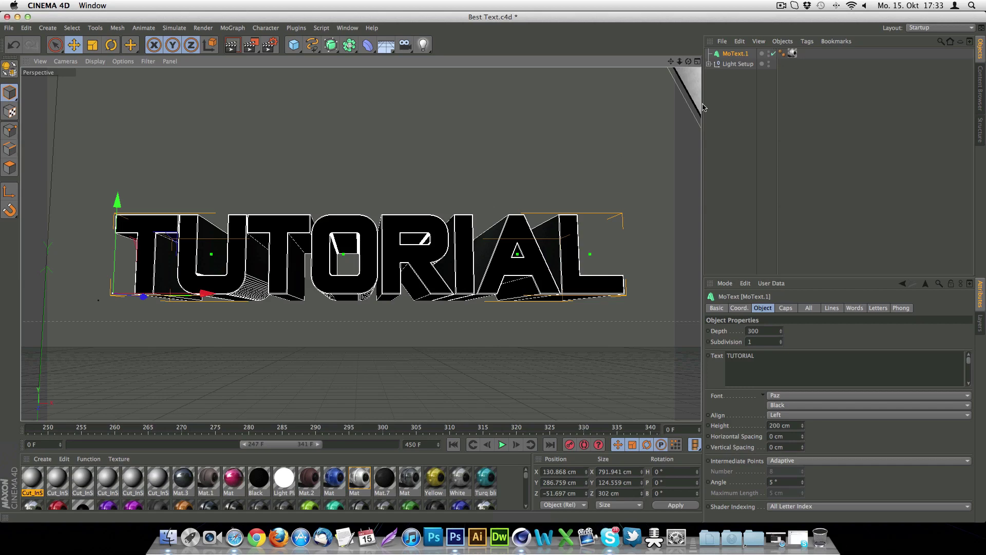
Step: Start Thrausi for the TUTORIAL text object and set it to 30 pieces in Voronoi mode
click(359, 477)
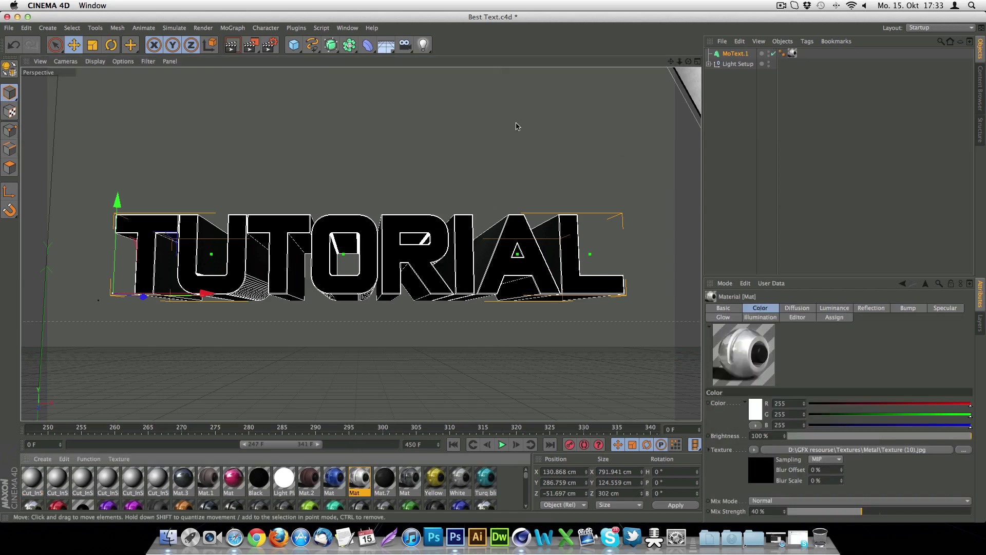
click(734, 55)
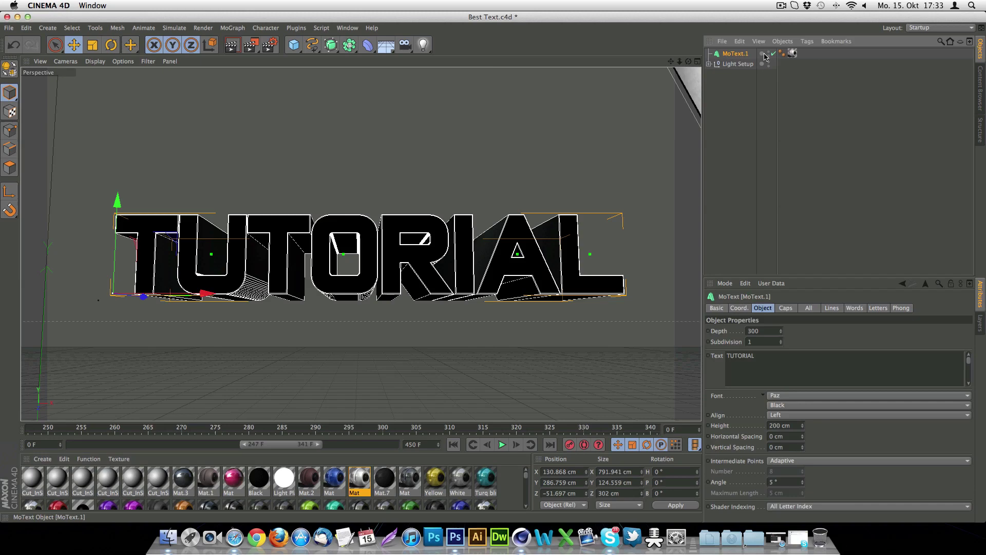
click(296, 28)
mouse_move(303, 59)
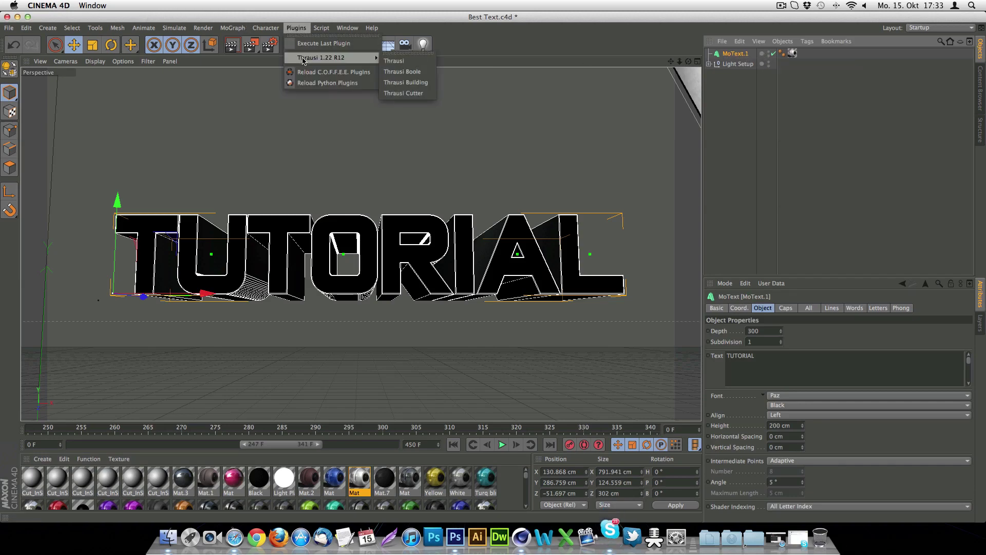
click(394, 60)
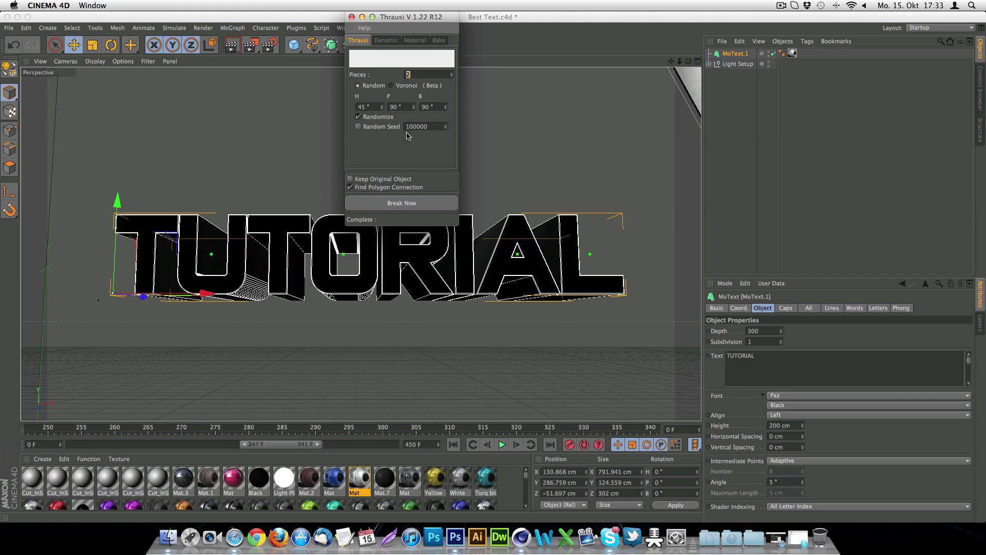
click(420, 74)
click(391, 86)
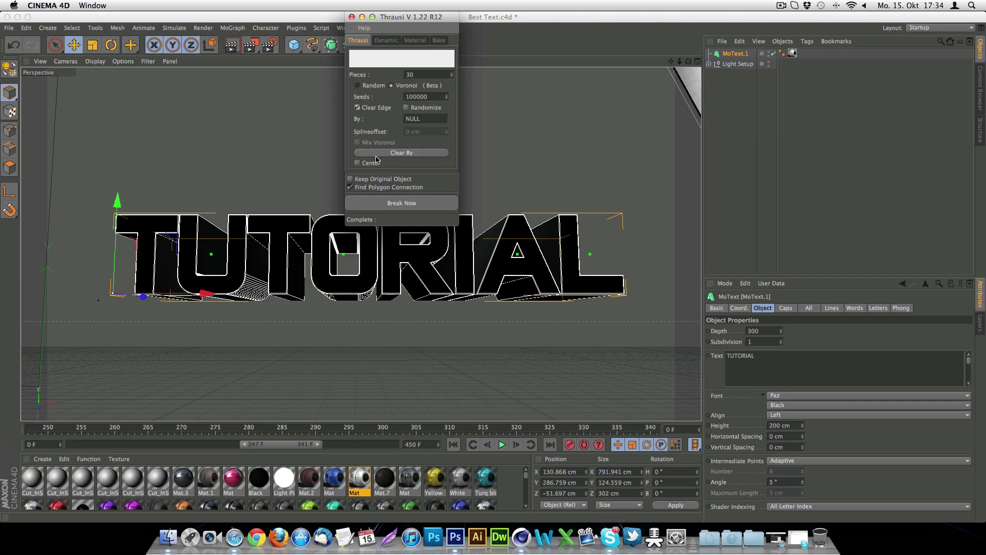
Step: Break the text with Thrausi and enable all the resulting letter fracture objects
click(400, 203)
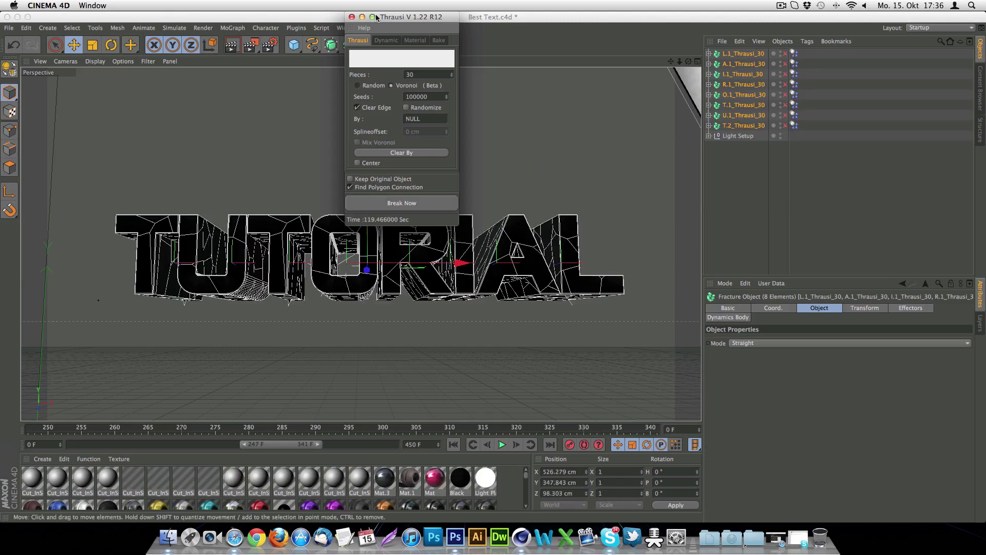
click(352, 17)
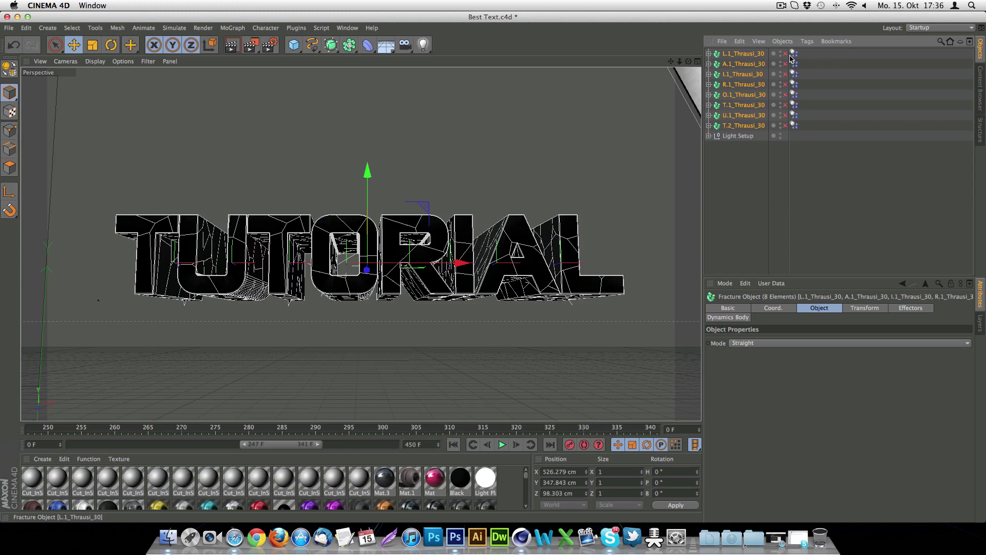
drag(785, 54, 785, 125)
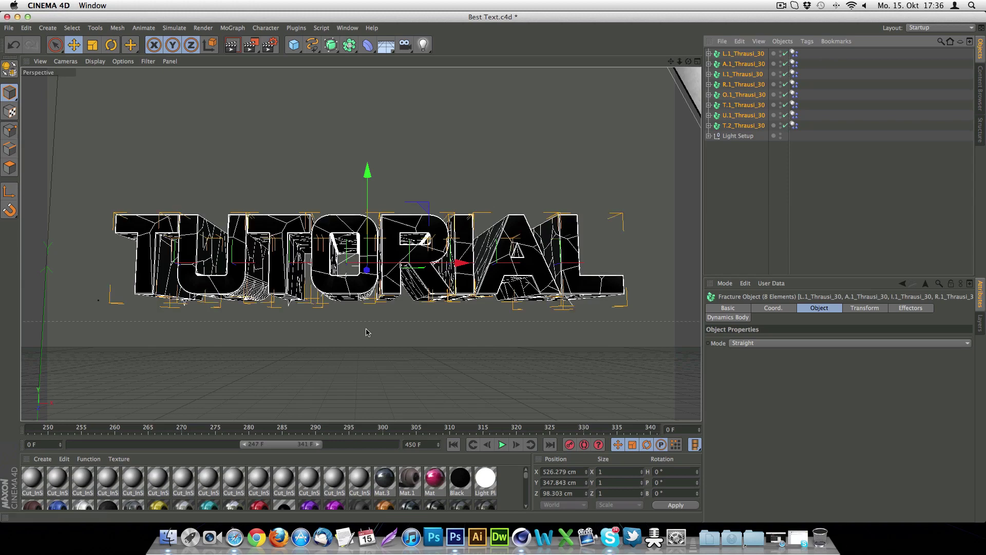
Step: Open the first Cut_InSide material and set its reflection color to orange, RGB 255, 80, 0
double_click(30, 476)
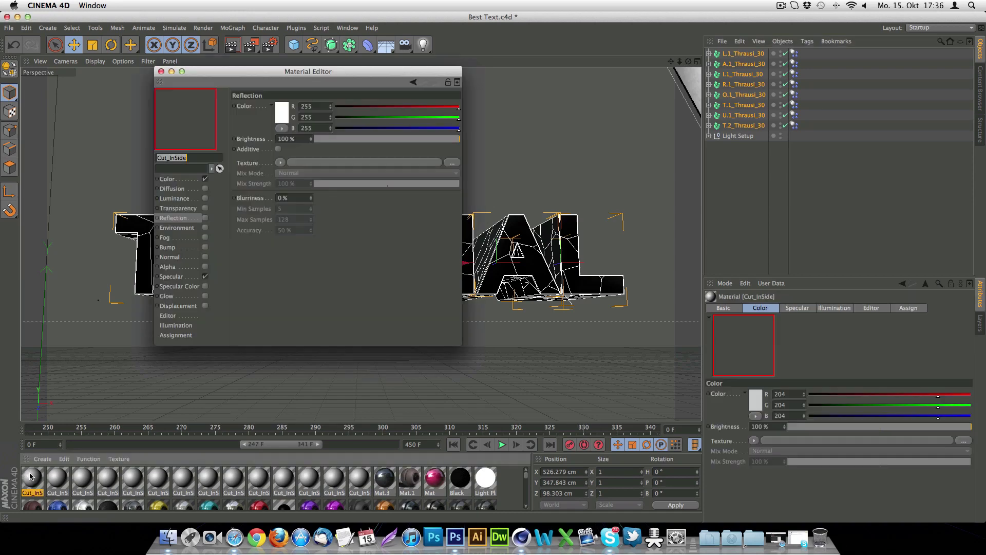
click(367, 117)
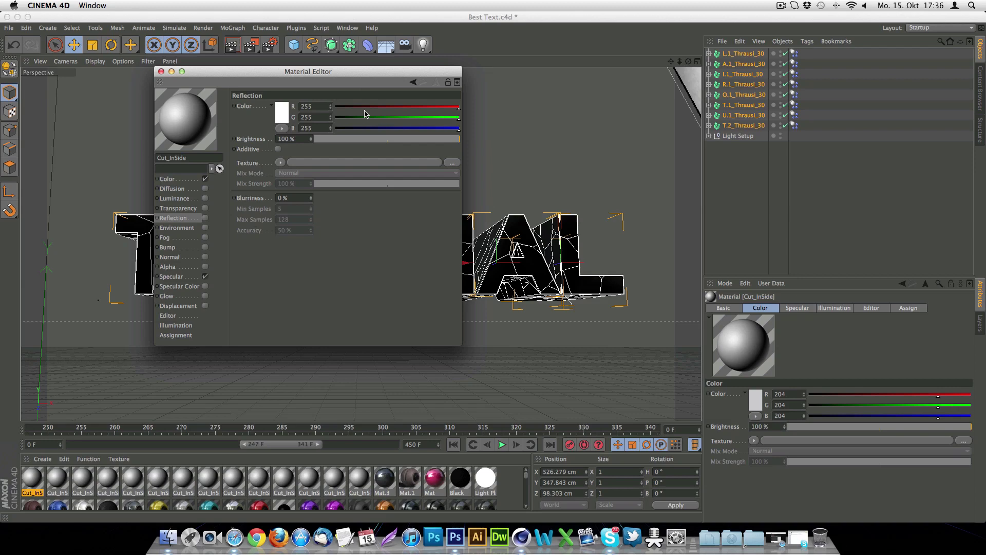
drag(369, 129, 318, 132)
click(377, 120)
Step: Set the Cut_InSide material's base color to orange, RGB 255, 82, 0
click(173, 180)
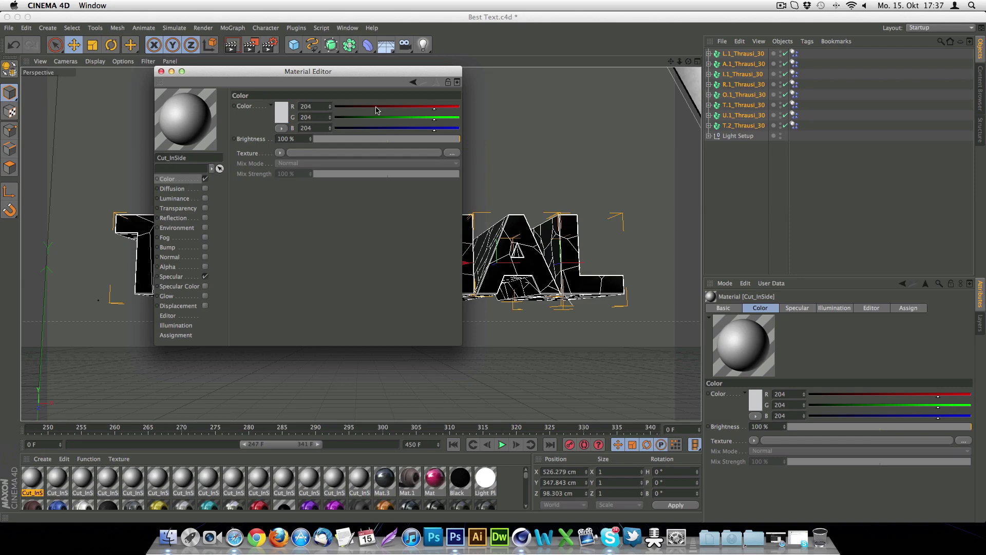
drag(434, 107, 335, 128)
drag(345, 118, 374, 118)
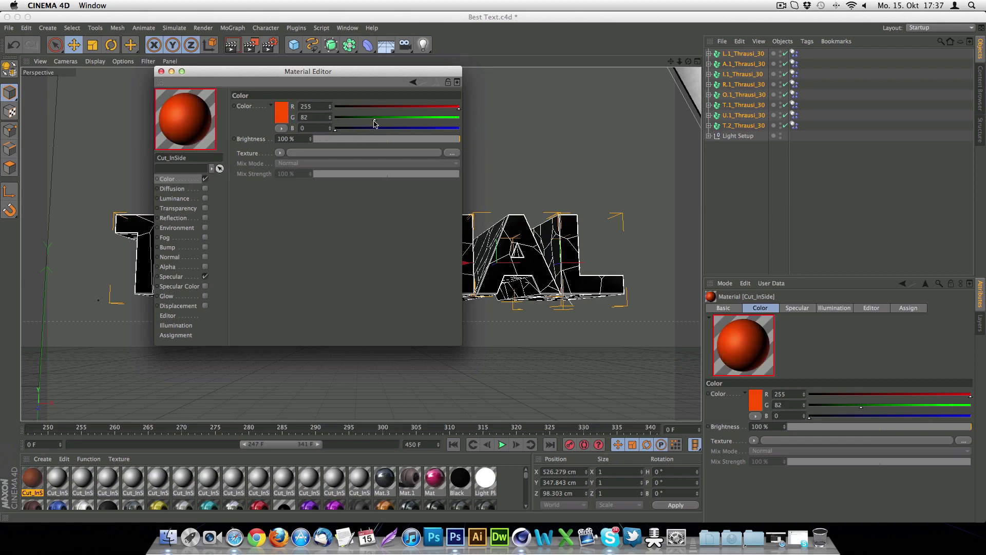
Step: Enable reflection on the Cut_InSide material with a brightness of 30%
click(173, 218)
click(205, 217)
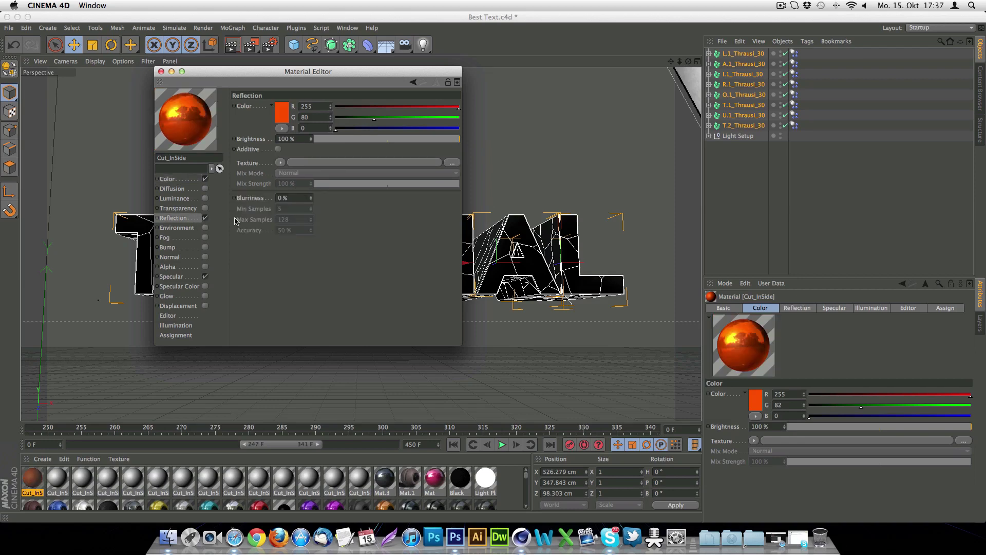
drag(360, 139, 349, 143)
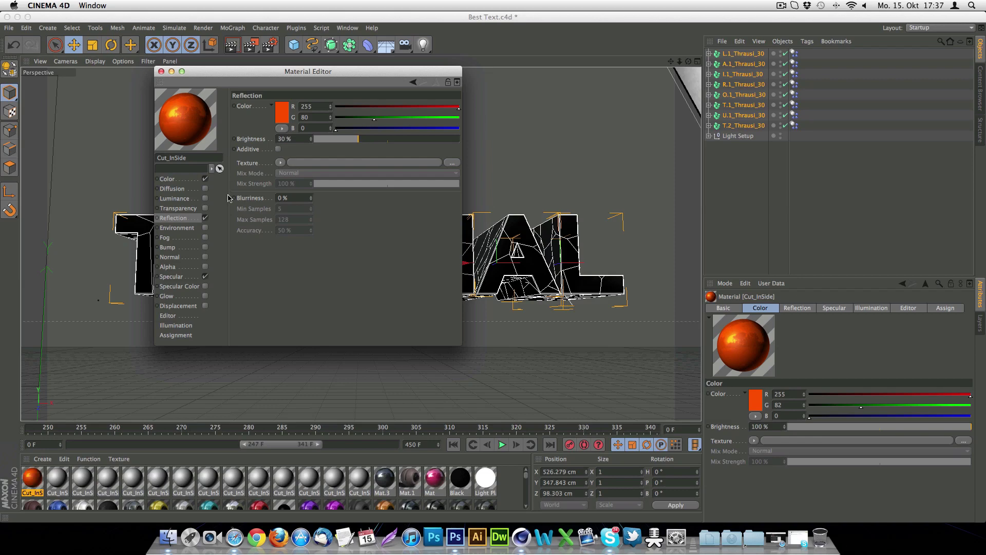
Step: Enable glow on the Cut_InSide material with 100% outer strength and check the material tags on the letter L's pieces
click(184, 296)
click(205, 296)
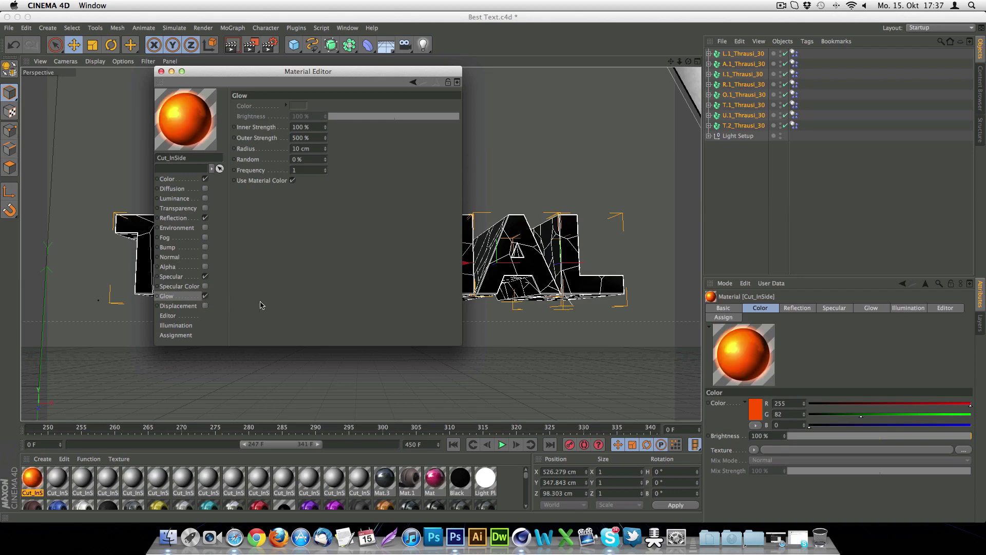
click(317, 138)
text(10)
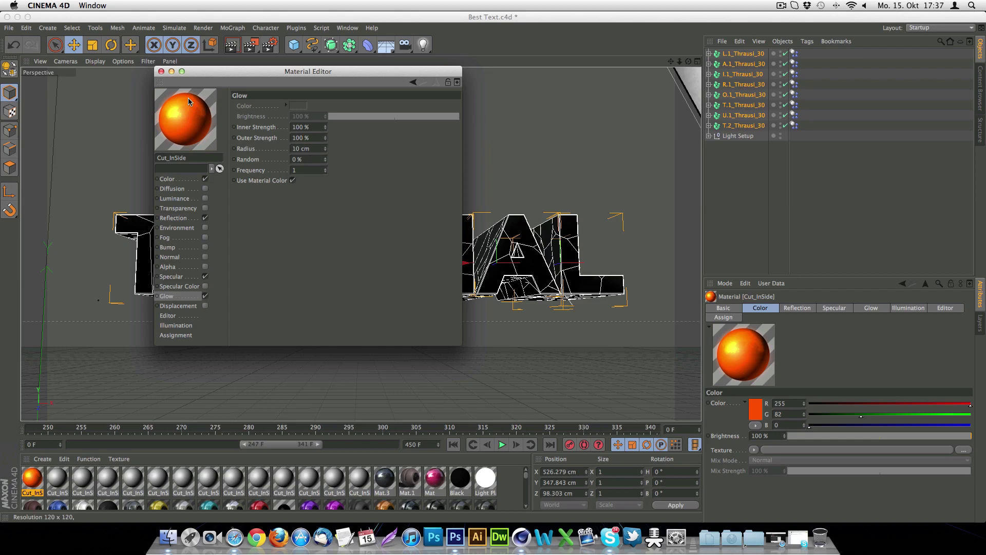
click(160, 71)
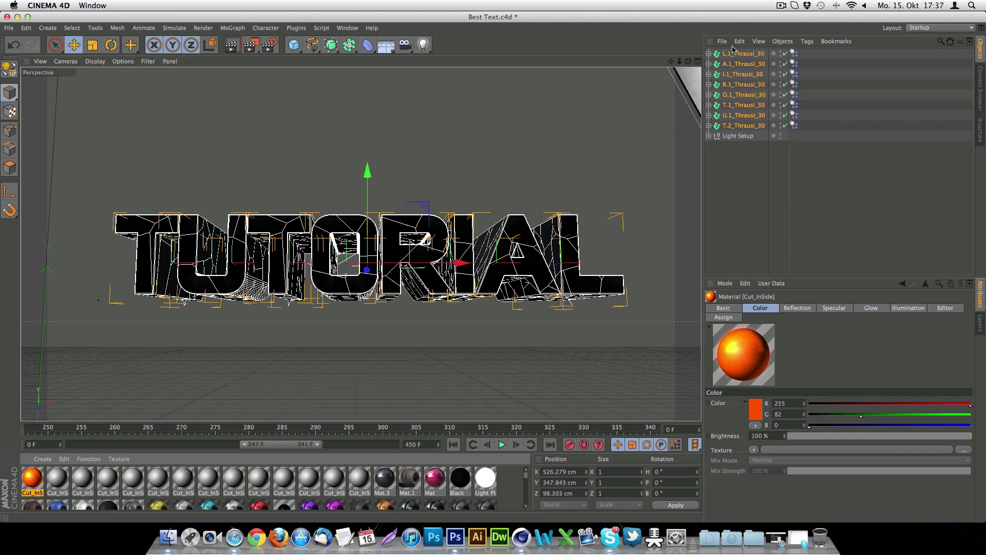
click(708, 54)
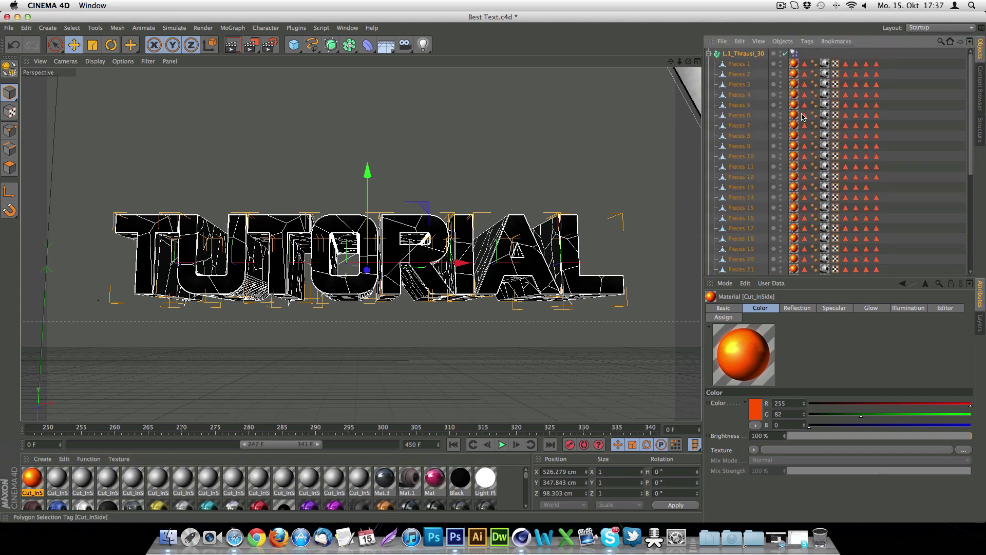
click(709, 54)
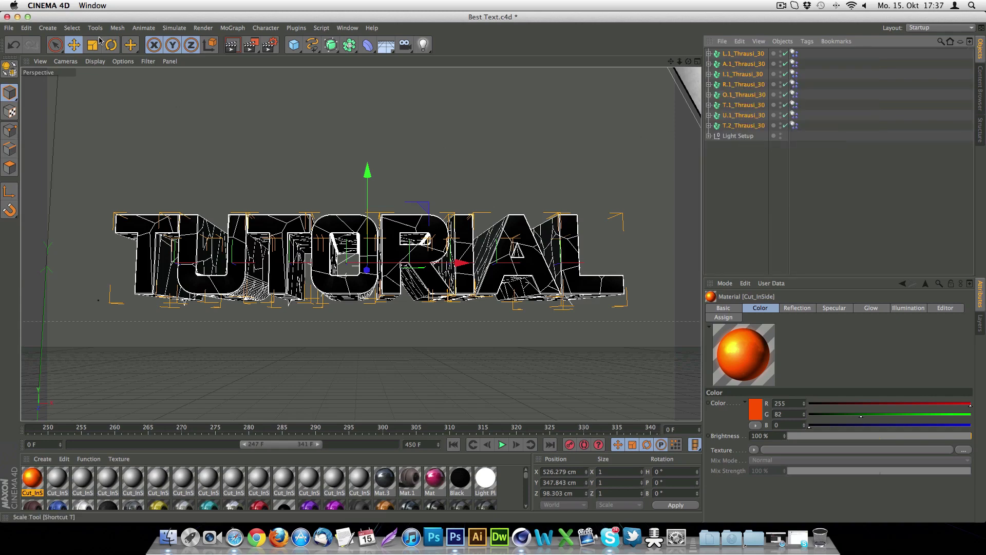
Step: Add a Random effector to the letter fracture objects and set its strength to 8%
click(236, 29)
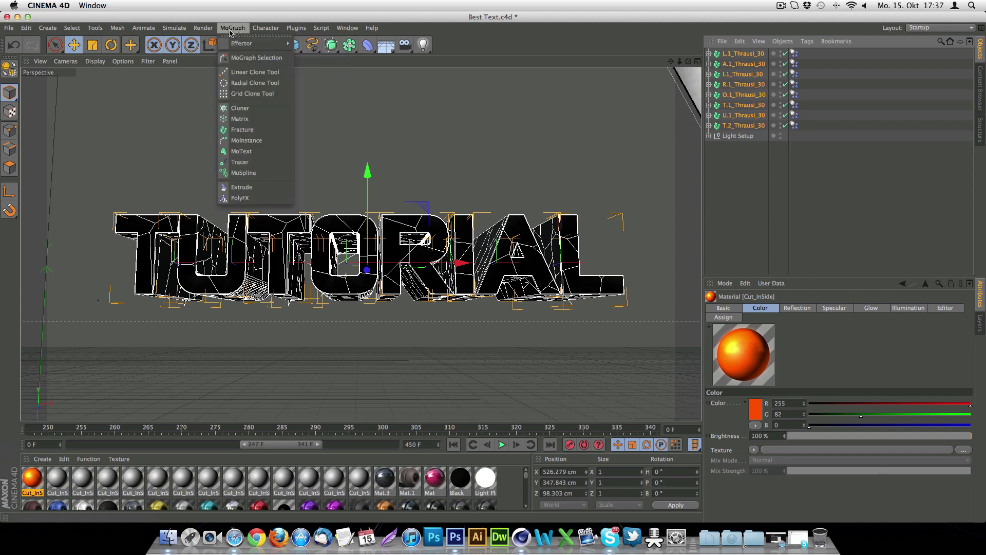
mouse_move(265, 47)
click(314, 126)
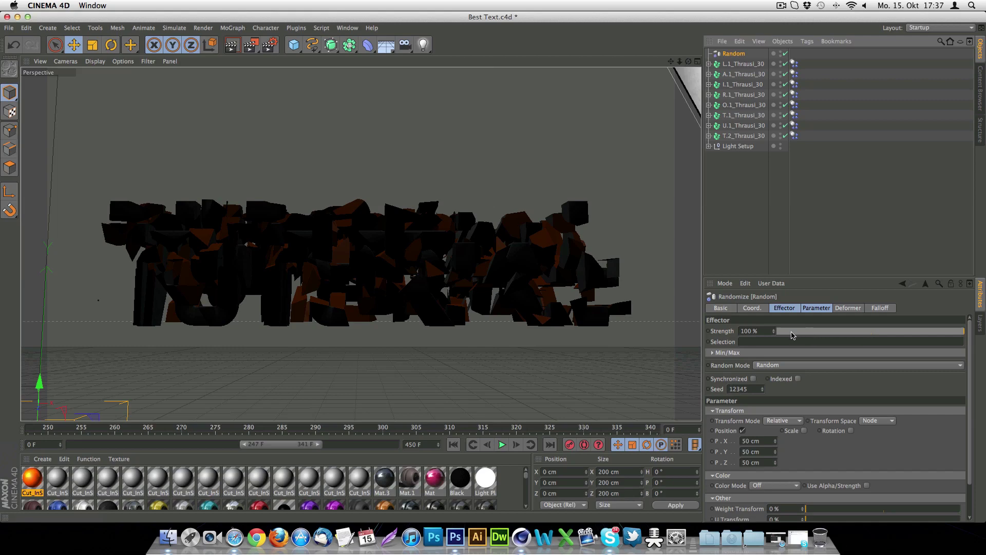
mouse_move(792, 335)
mouse_down()
mouse_move(772, 331)
mouse_move(792, 333)
mouse_up()
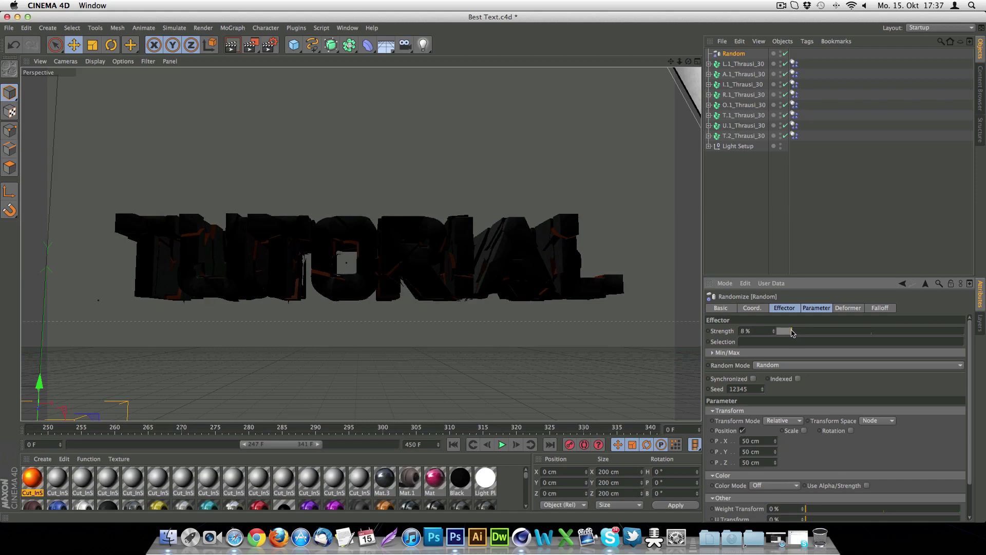
Step: Render a preview of the shattered text in the viewport
click(232, 46)
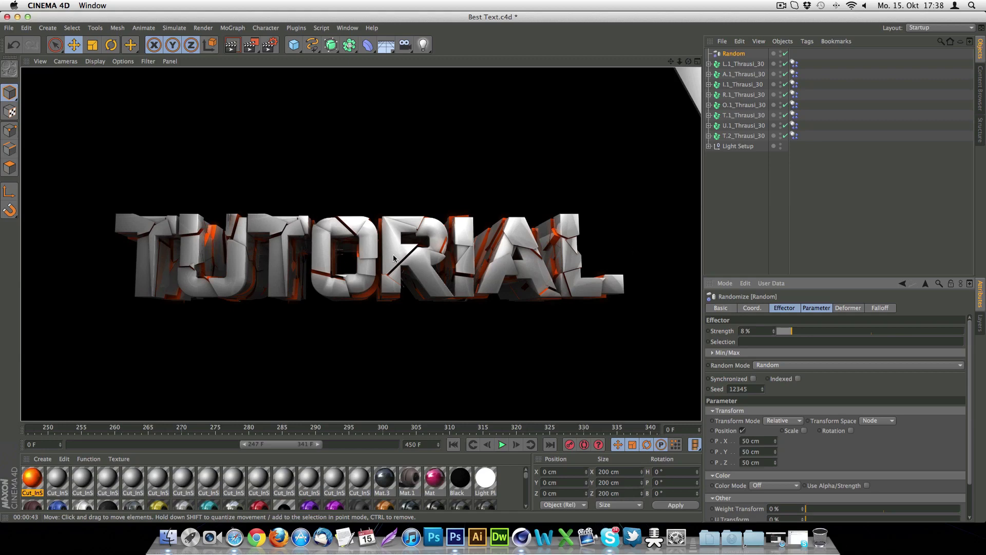
Step: Set the render output file to Tutorial on the Desktop and render the scene to the Picture Viewer
click(271, 46)
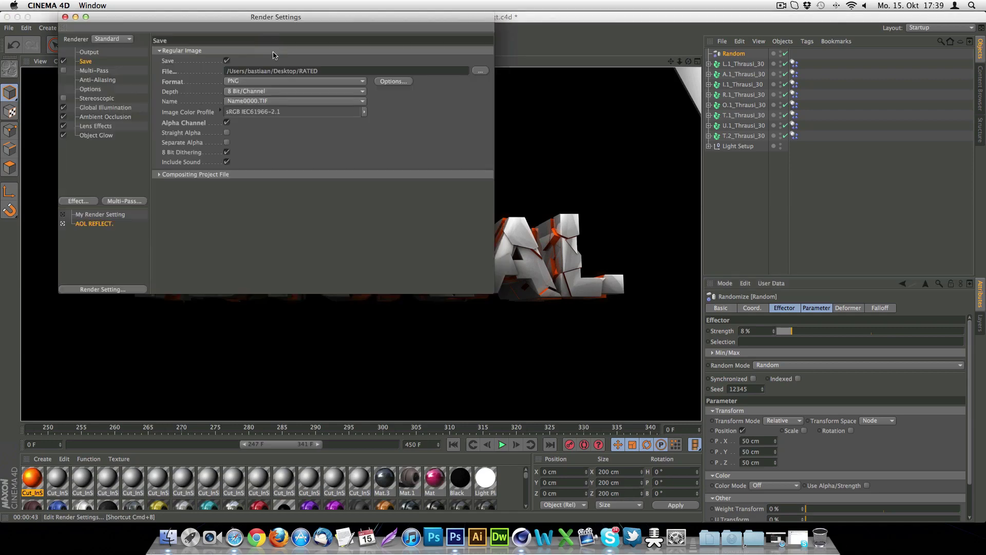
click(482, 72)
click(377, 193)
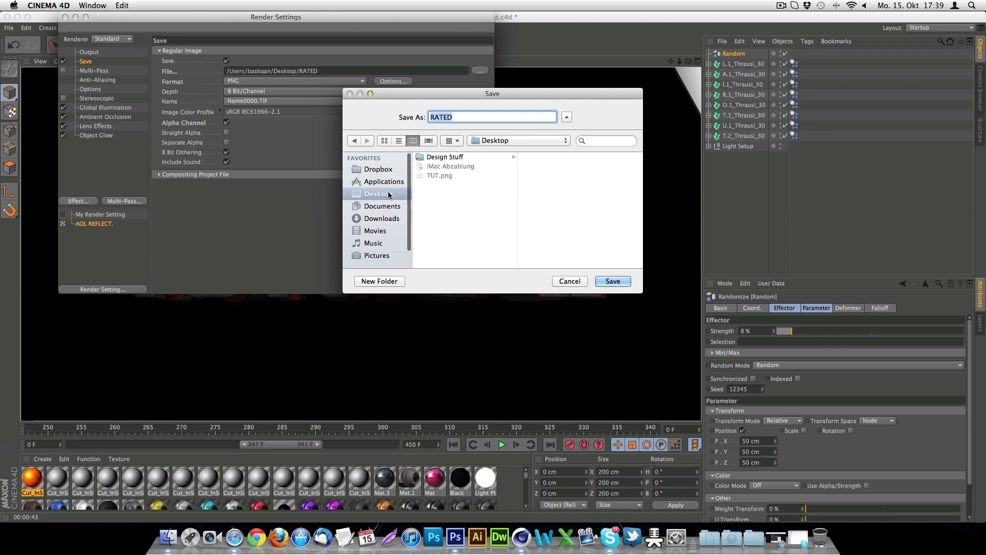
text(Tut)
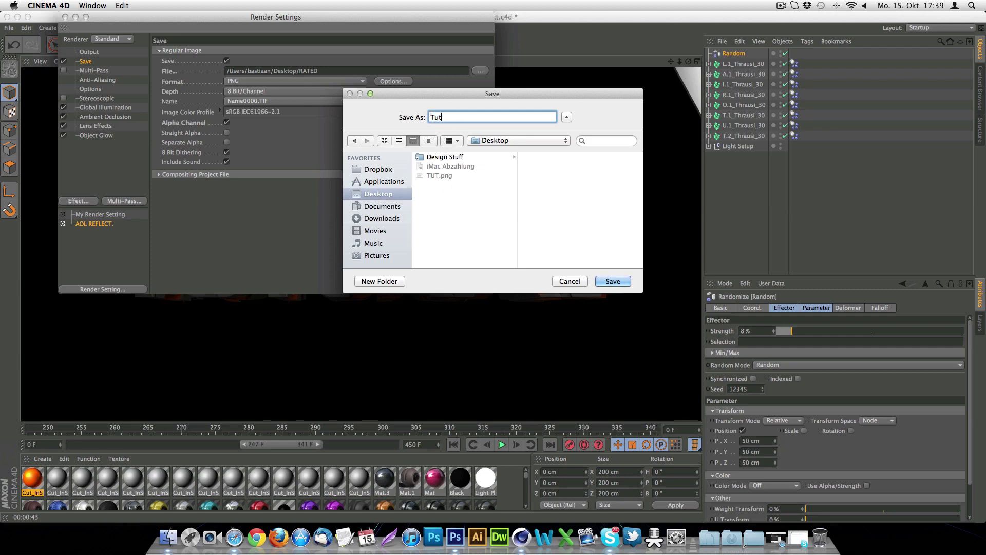
text(orial)
key(Return)
click(65, 16)
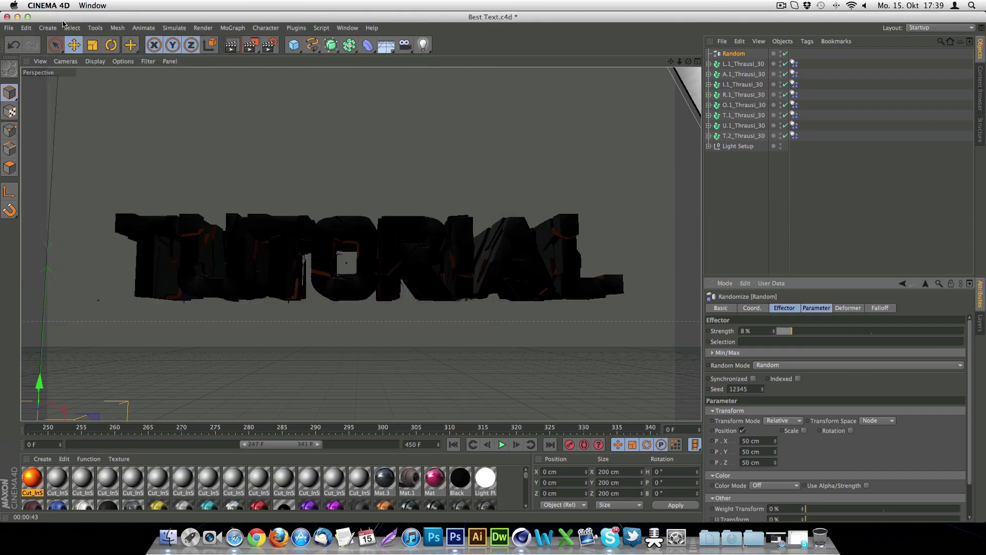
click(251, 45)
key(Return)
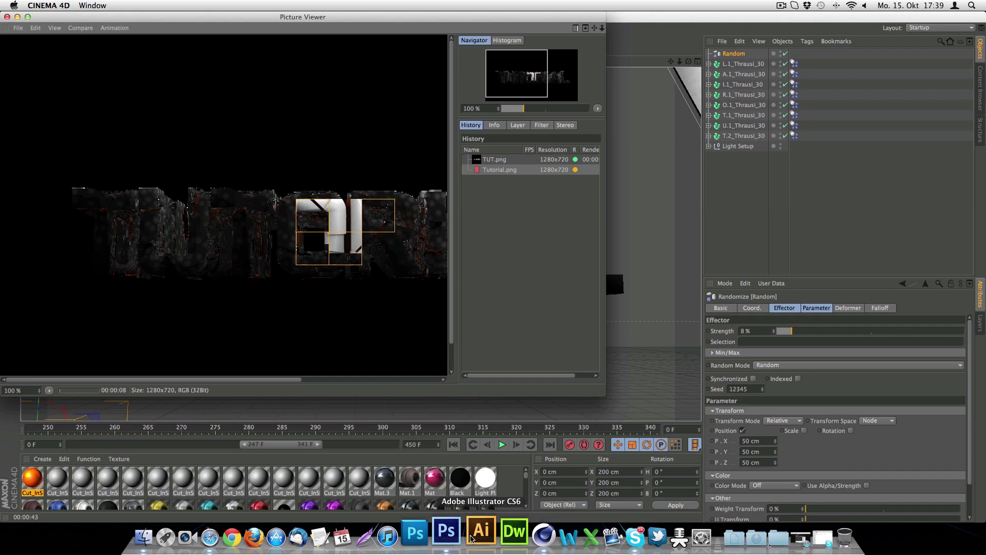
Step: Switch to Photoshop and create a new document with the Wallpaper HD preset
click(432, 535)
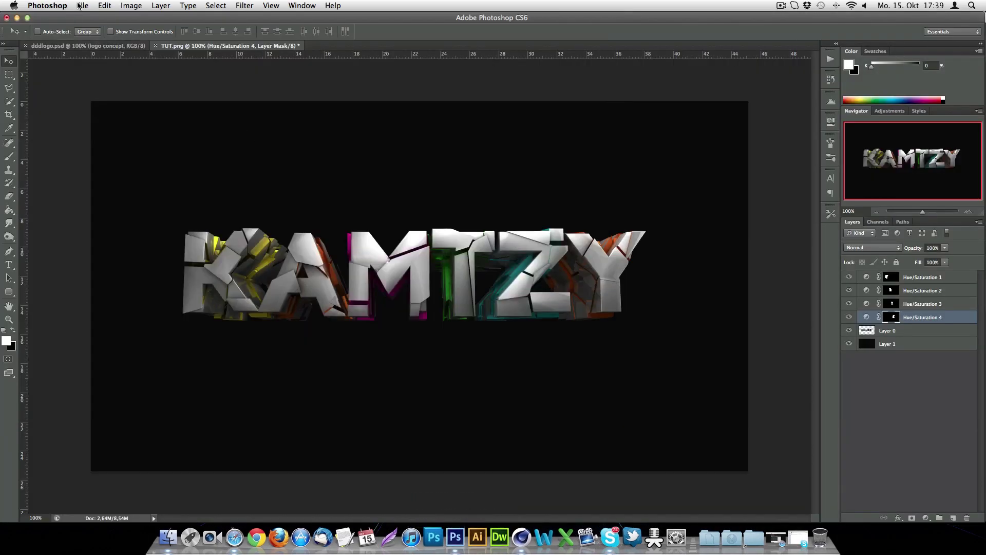
click(81, 5)
click(90, 24)
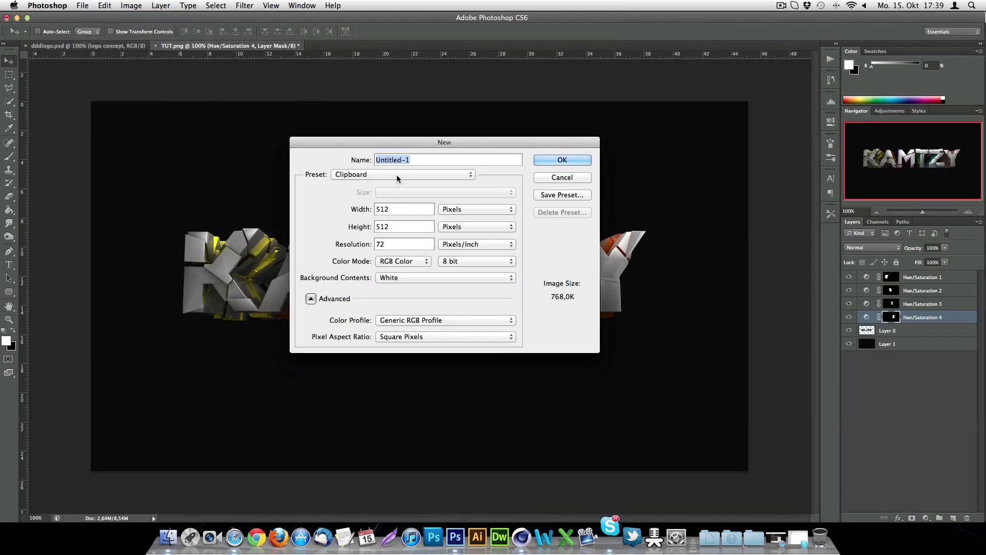
click(397, 178)
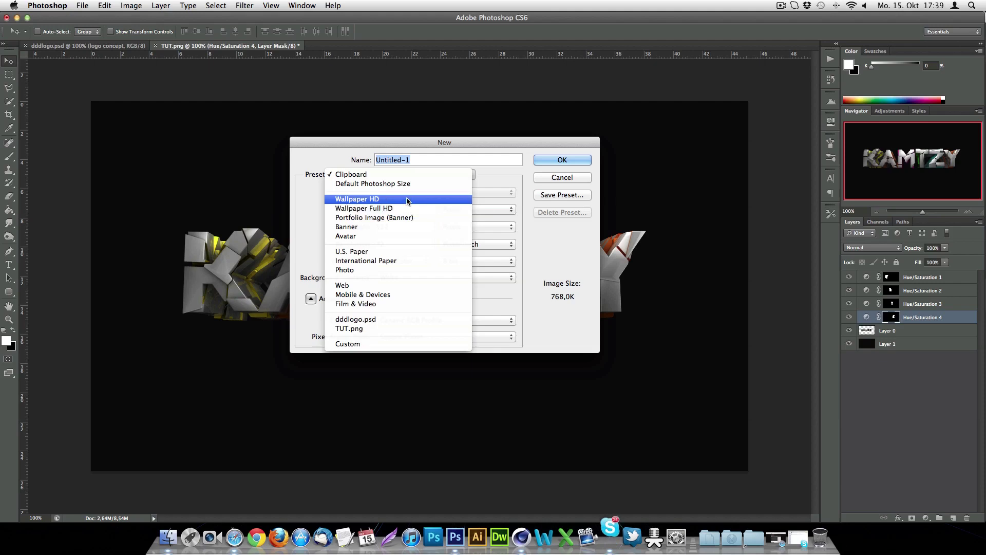
click(406, 200)
key(Return)
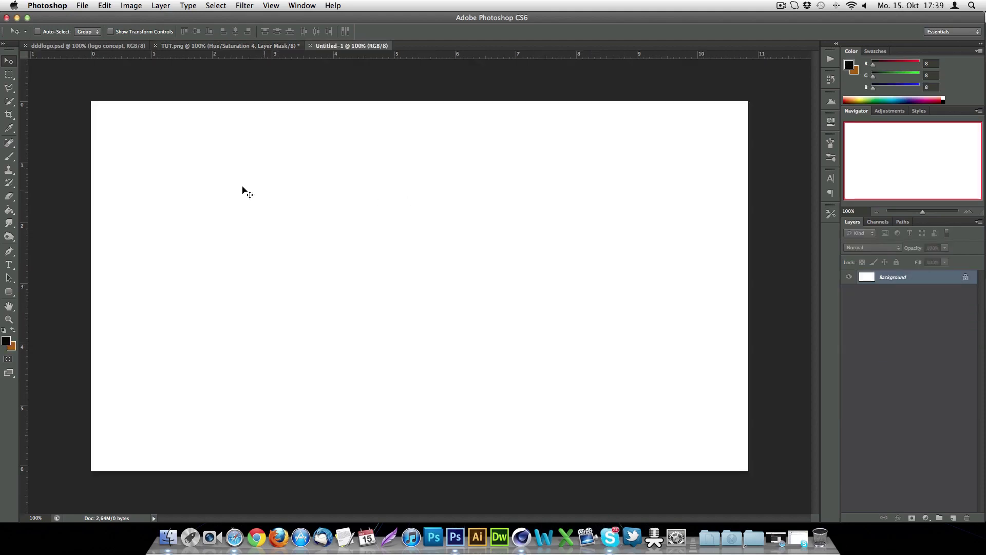
Step: Fill the document's background with the black foreground color using the Paint Bucket tool
click(8, 210)
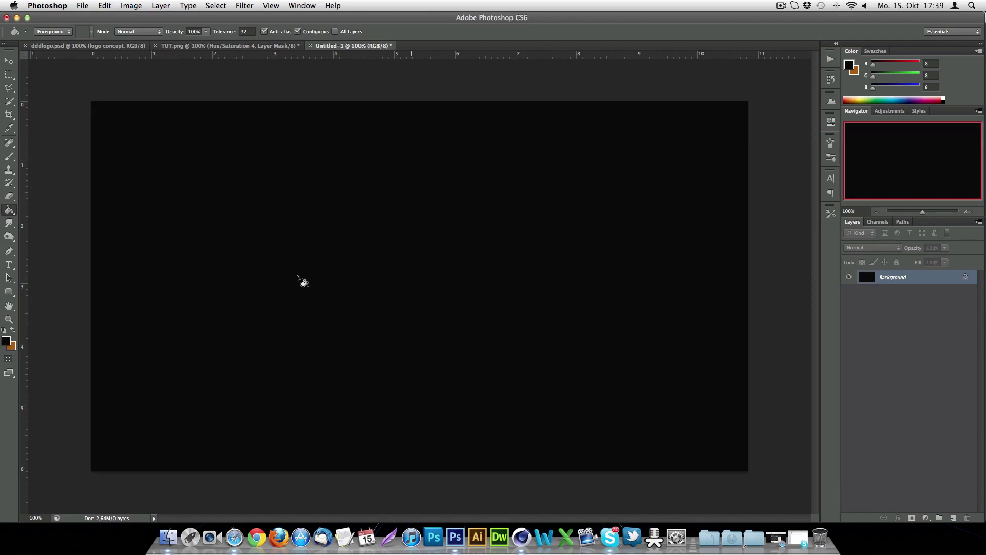
click(302, 280)
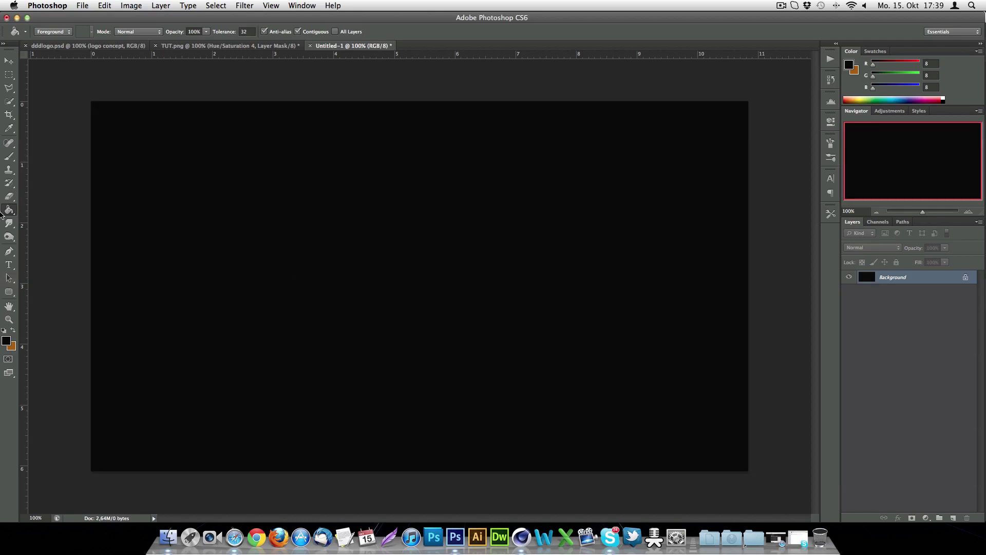
click(11, 64)
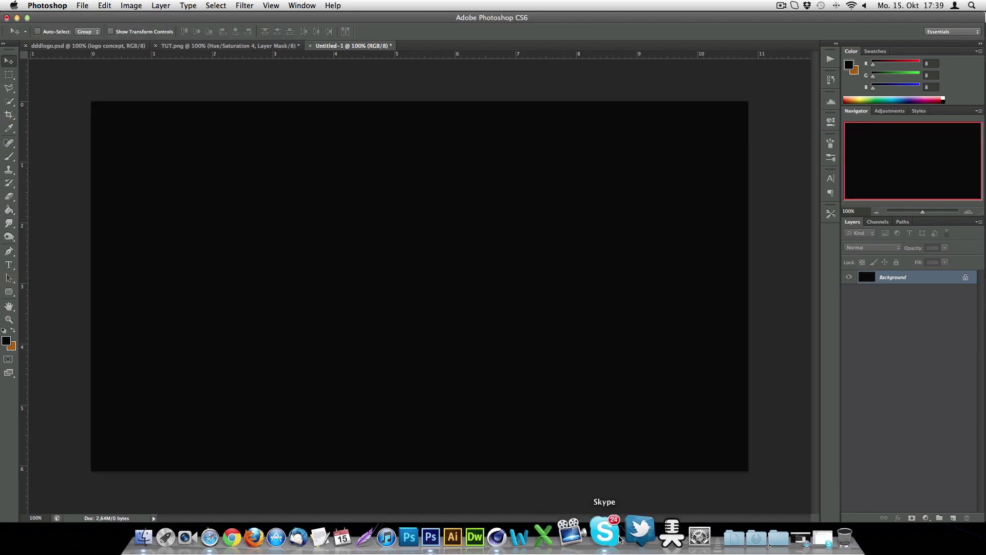
Step: Switch to Cinema 4D and inspect the Tutorial.png render in the Picture Viewer
click(496, 537)
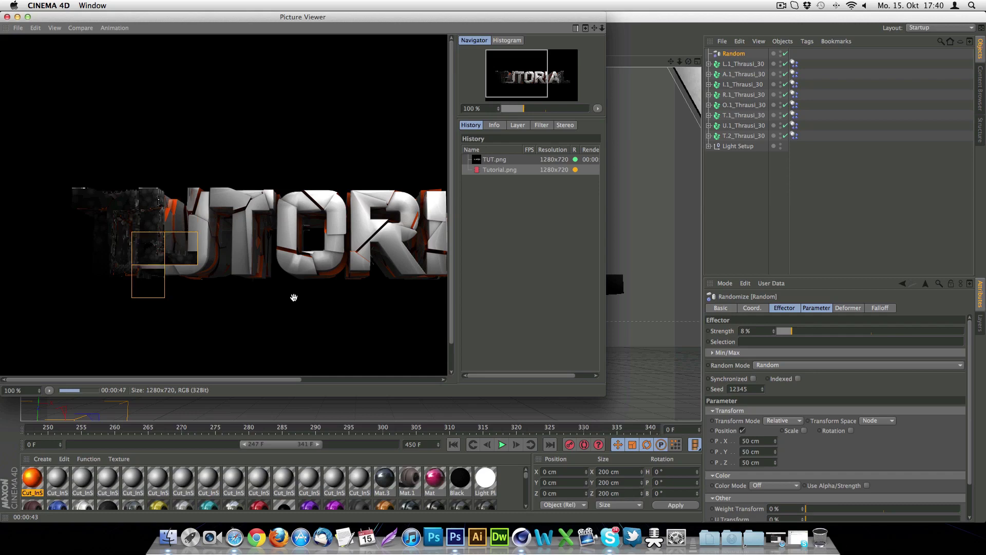
scroll(294, 297, up, 1)
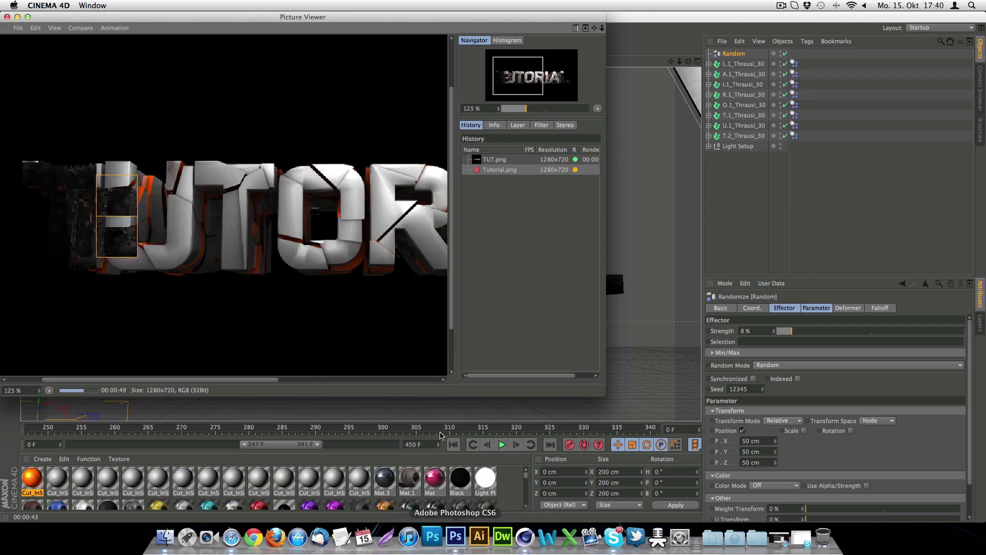
scroll(272, 304, down, 2)
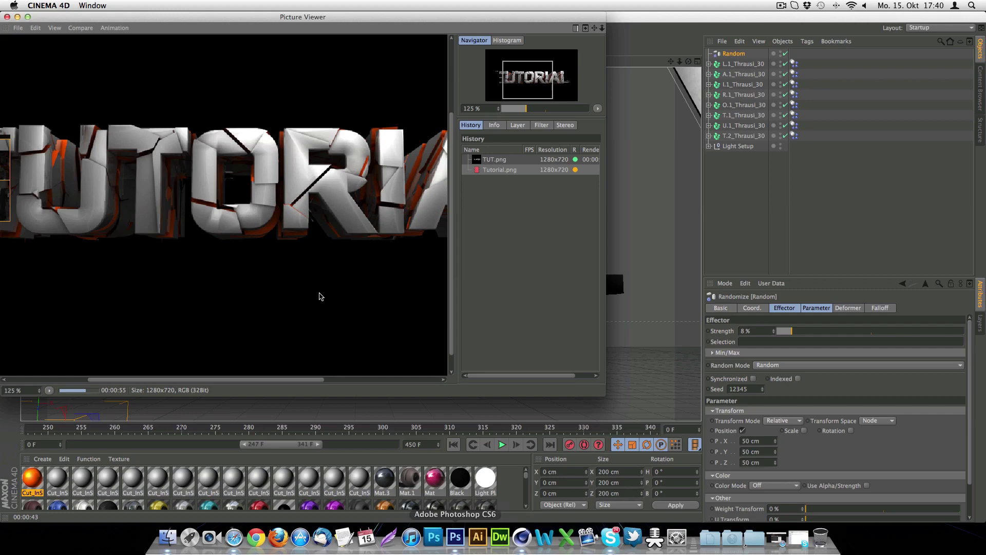
scroll(231, 199, down, 1)
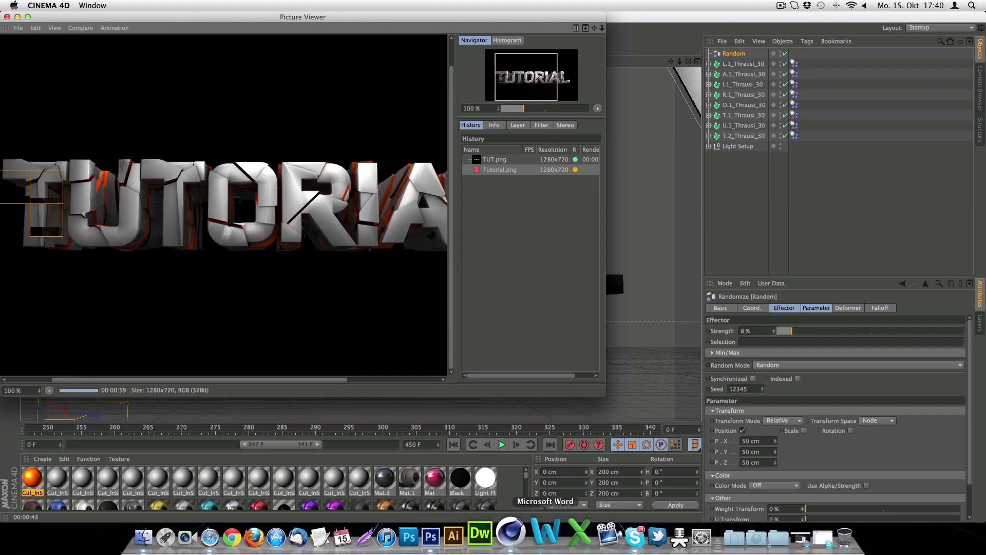
Step: Switch to Photoshop, open Tutorial.png and place its rendered text in the middle of the black Untitled-1 document
click(454, 538)
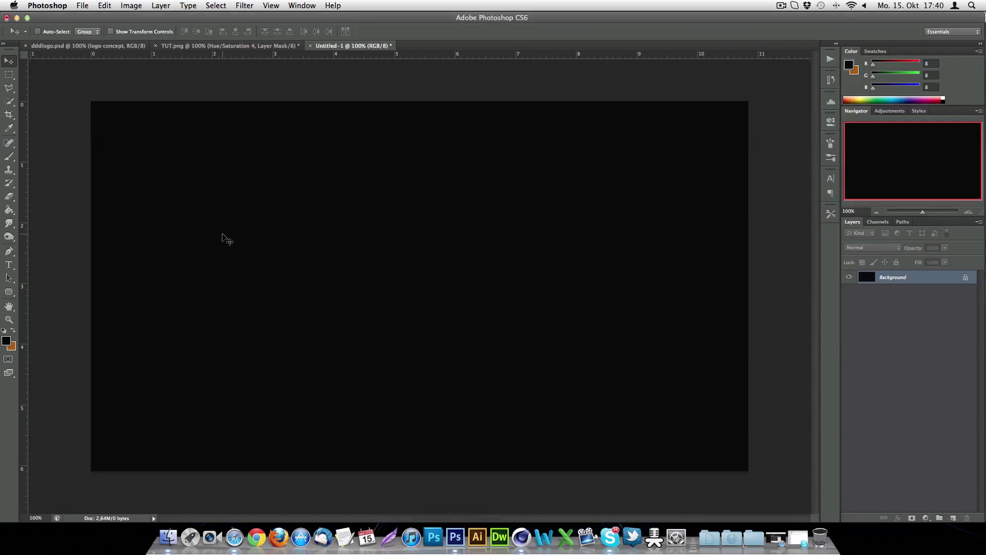
click(82, 5)
click(92, 27)
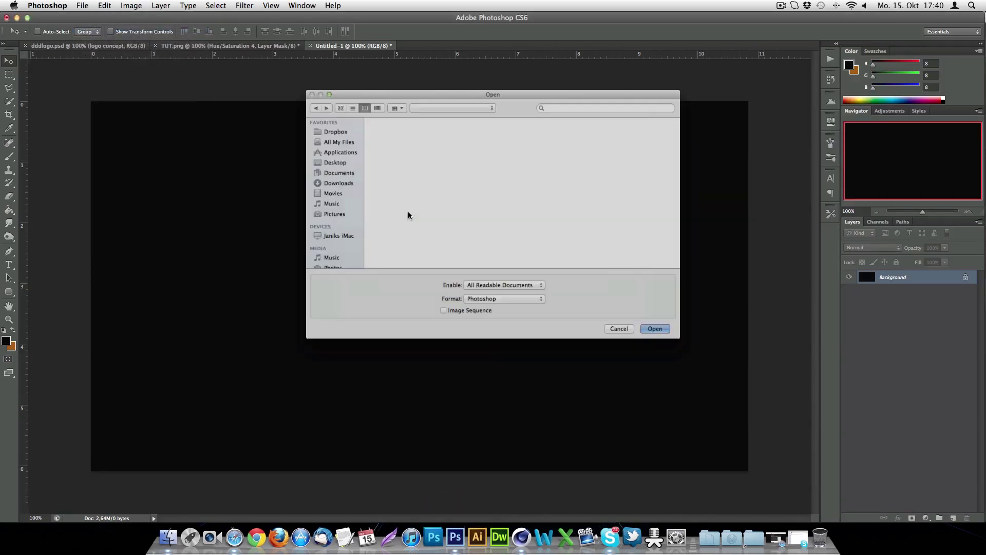
double_click(370, 131)
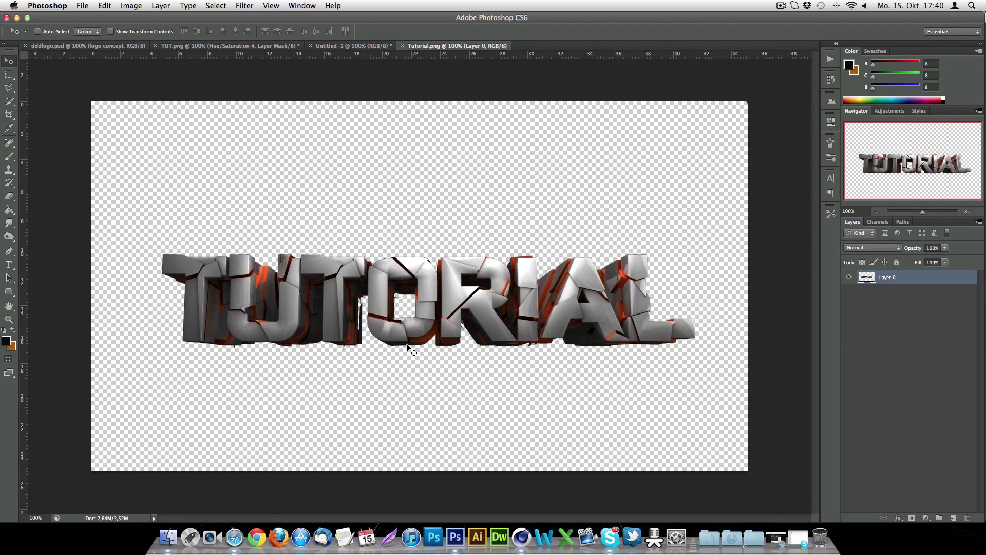
drag(398, 278, 441, 333)
drag(395, 304, 401, 298)
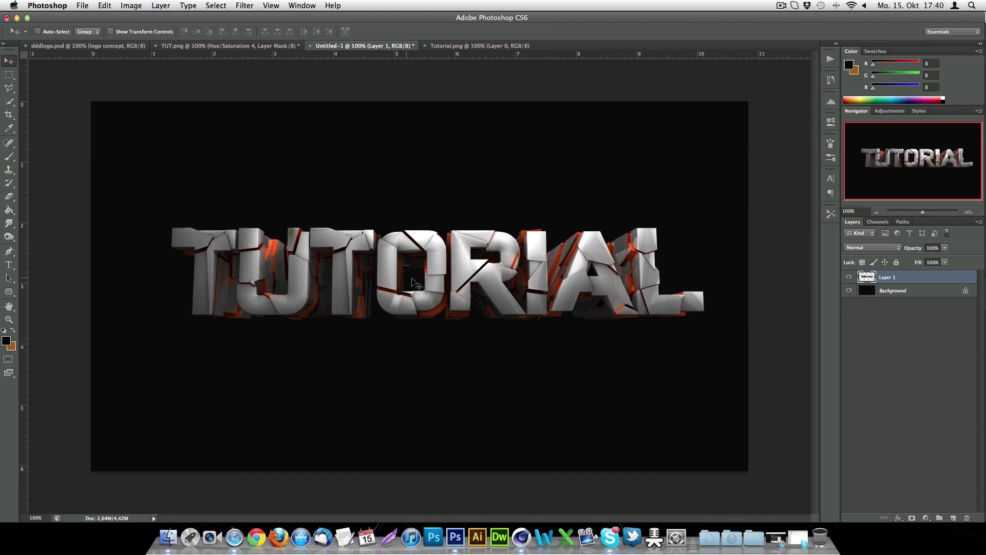
Step: Outline the first letter T of the text in Untitled-1 with a Polygonal Lasso selection
click(216, 46)
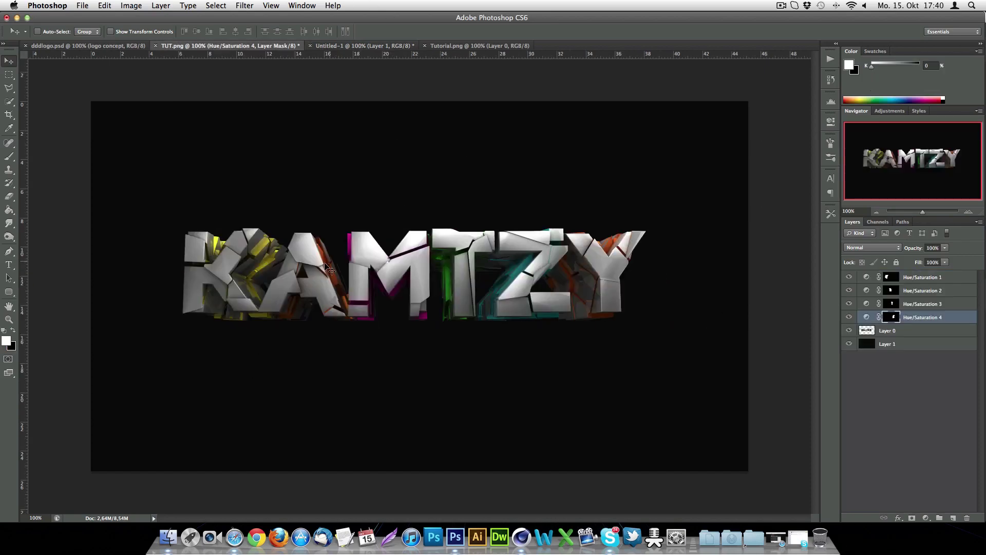
click(337, 46)
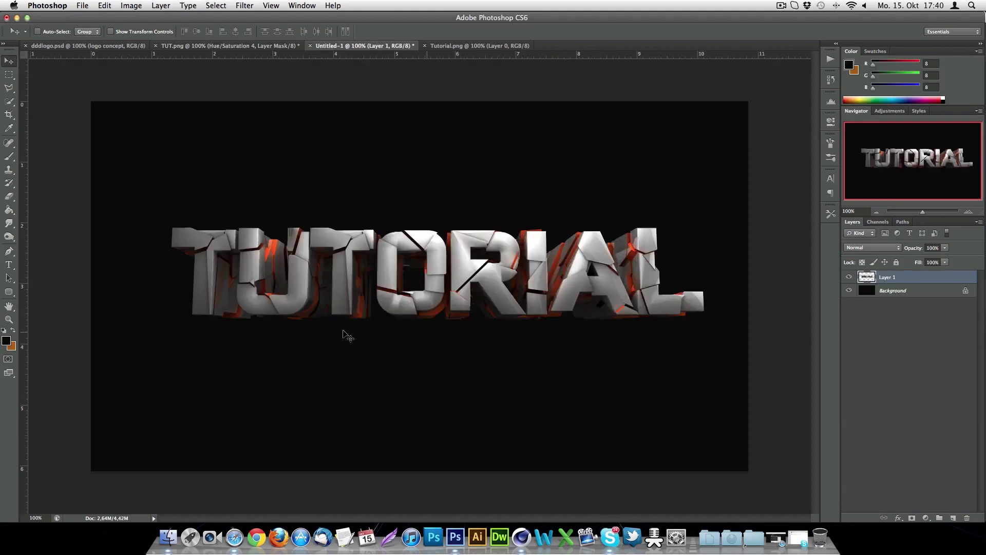
click(9, 88)
click(7, 88)
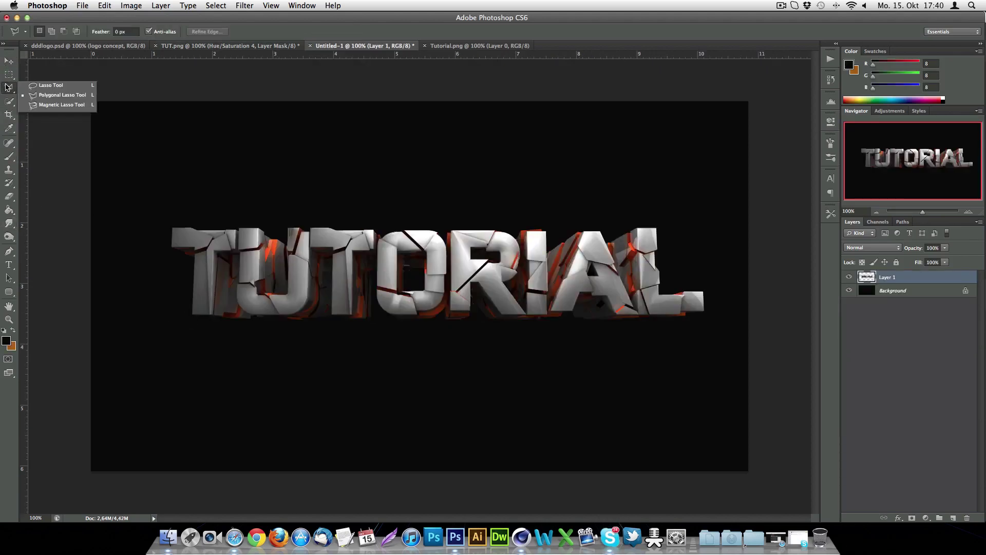
click(60, 99)
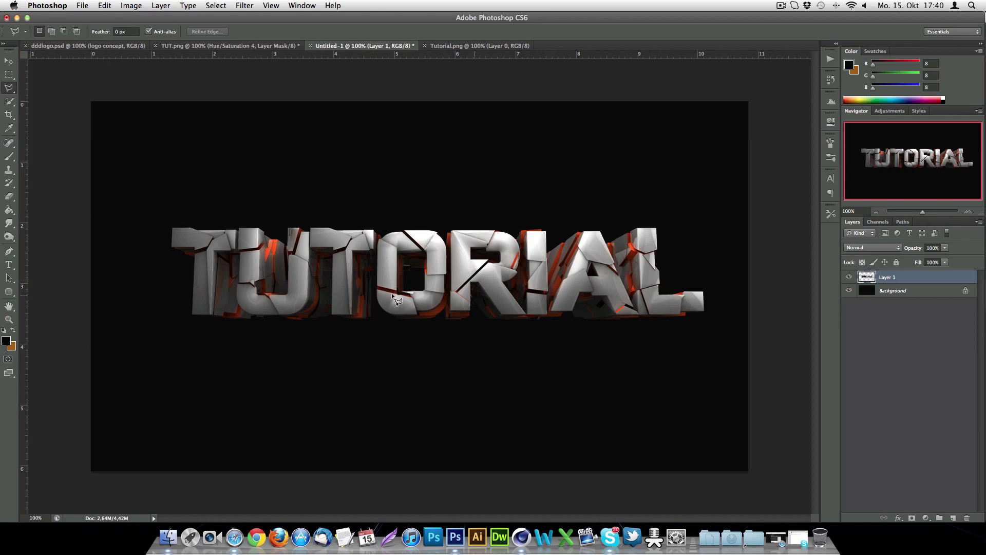
click(158, 211)
click(158, 326)
click(247, 367)
click(242, 223)
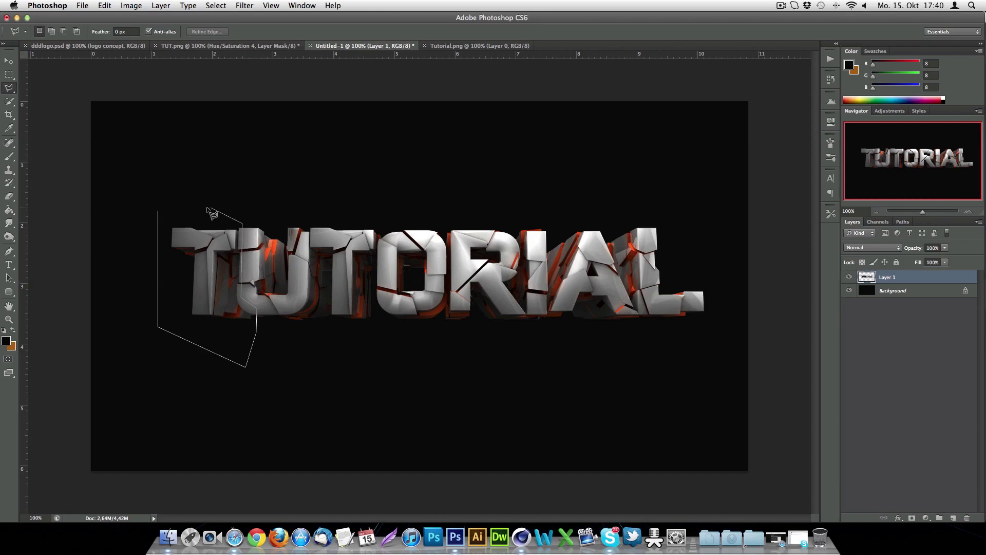
click(159, 211)
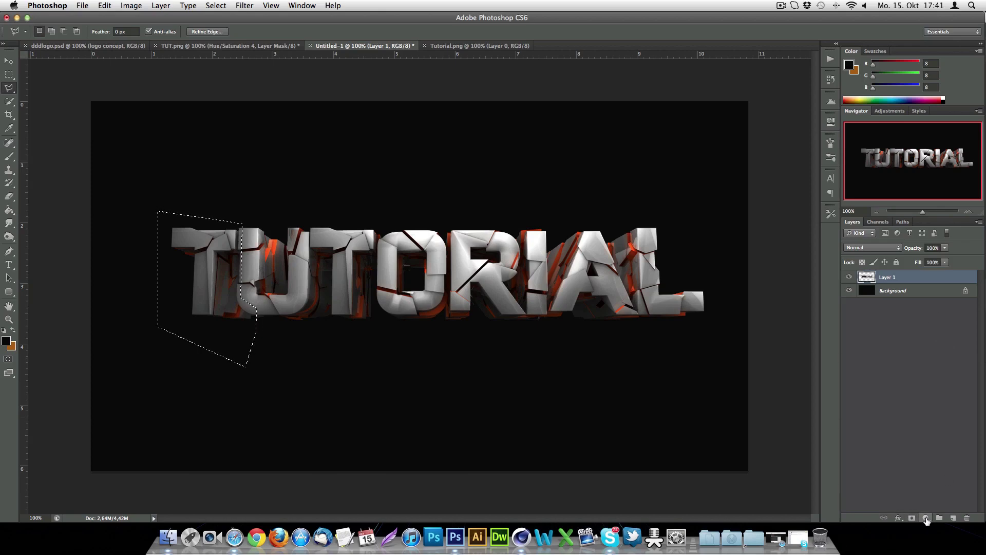
Step: Add a Hue/Saturation adjustment layer for the selected first T and set its Hue to +30
click(926, 519)
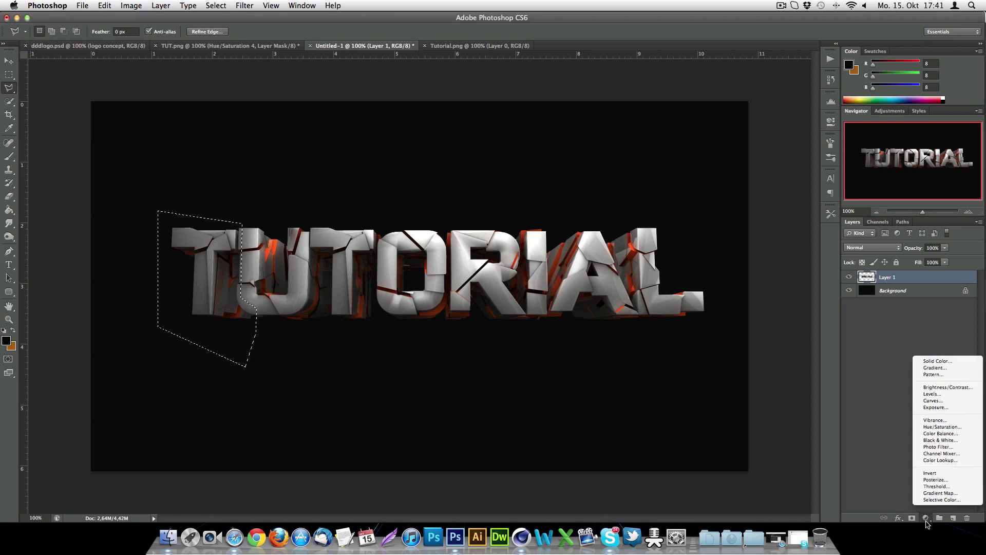
click(935, 427)
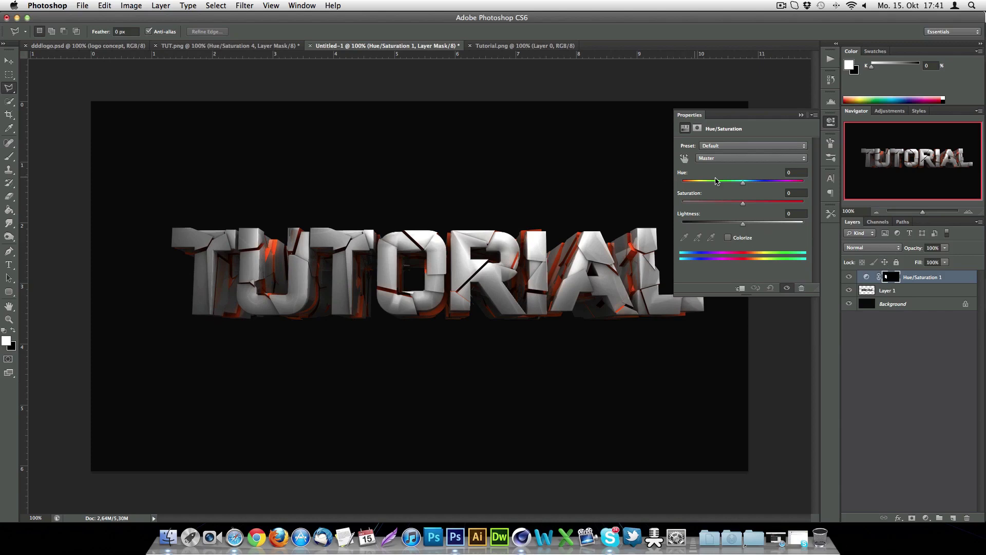
mouse_move(743, 186)
mouse_down()
mouse_move(697, 186)
mouse_move(779, 185)
mouse_move(763, 185)
mouse_up()
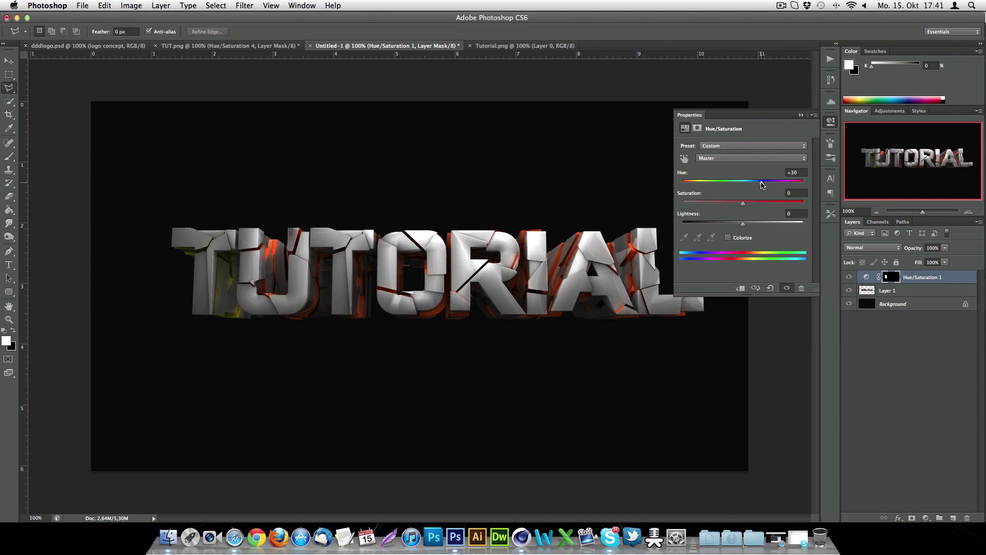
click(801, 115)
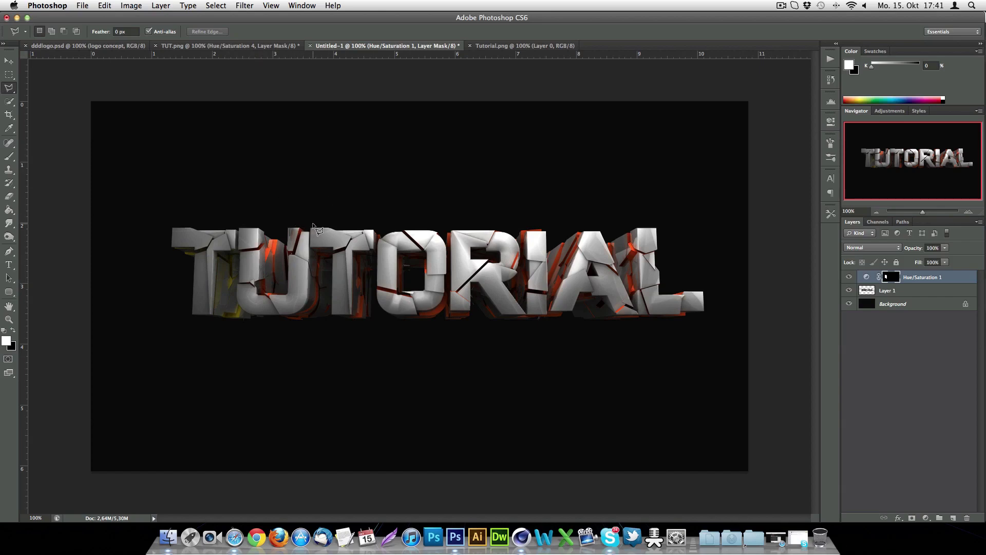
Step: Outline the second letter T of the text with a Polygonal Lasso selection
click(306, 253)
click(335, 260)
click(336, 334)
click(378, 337)
click(385, 218)
click(340, 210)
click(320, 221)
click(307, 252)
Step: Add a Hue/Saturation adjustment directly above Layer 1 for the selected second T with Hue +161, and reselect Layer 1
click(888, 290)
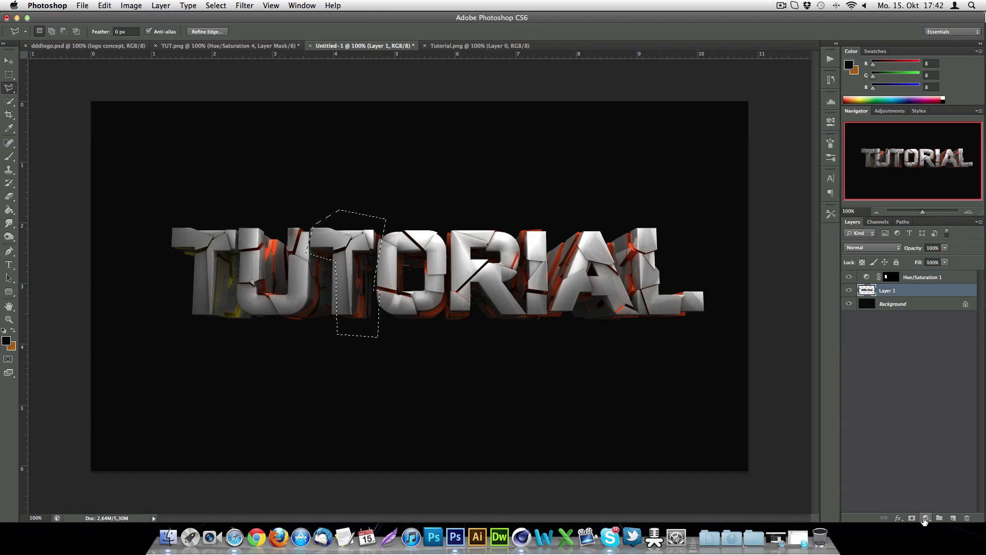
click(925, 518)
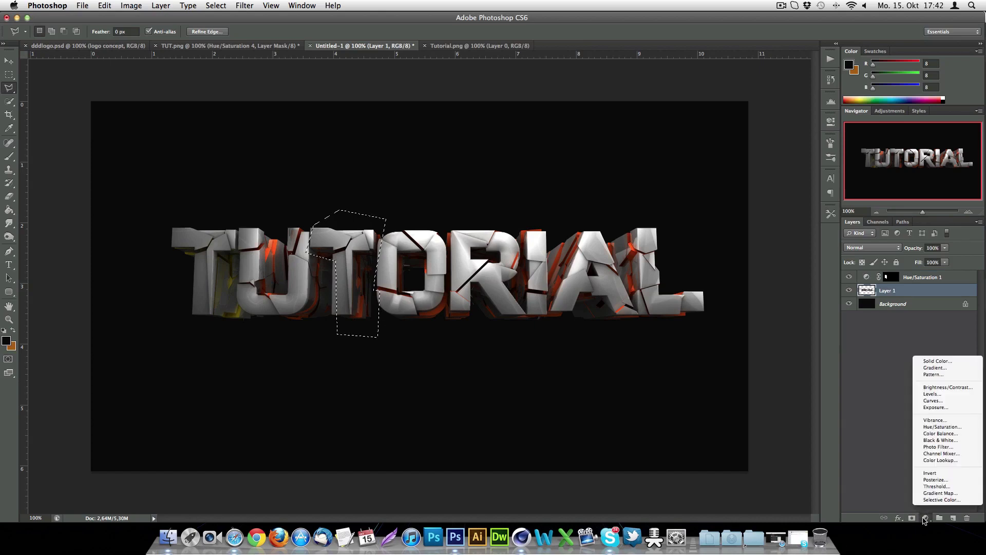
click(942, 426)
drag(756, 184, 799, 184)
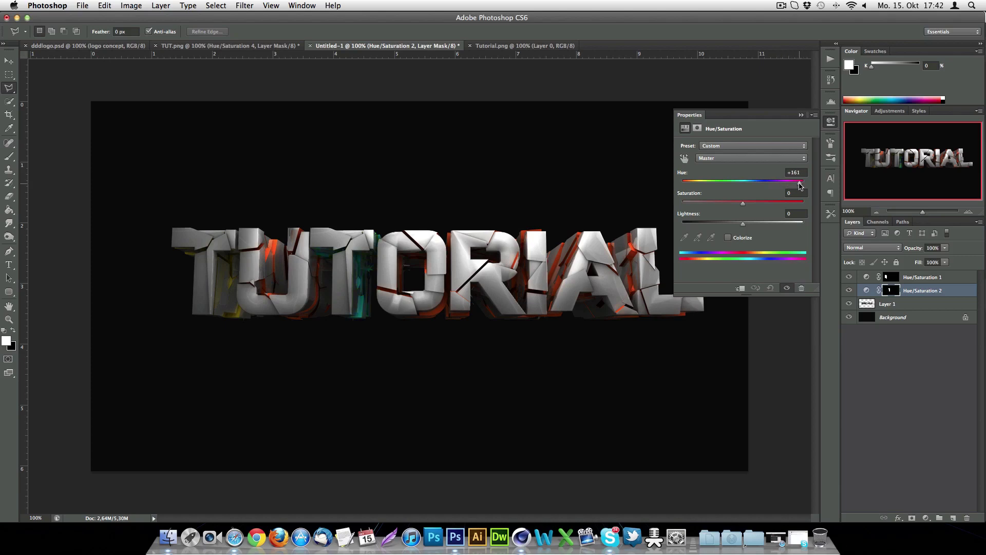
click(801, 115)
click(925, 305)
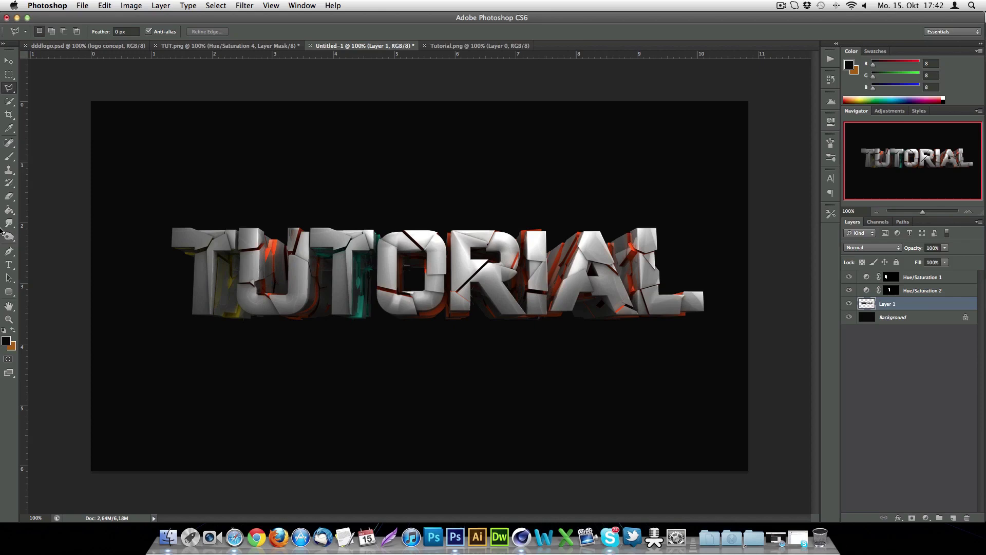
Step: Outline the letter O of the text with a Polygonal Lasso selection
click(386, 228)
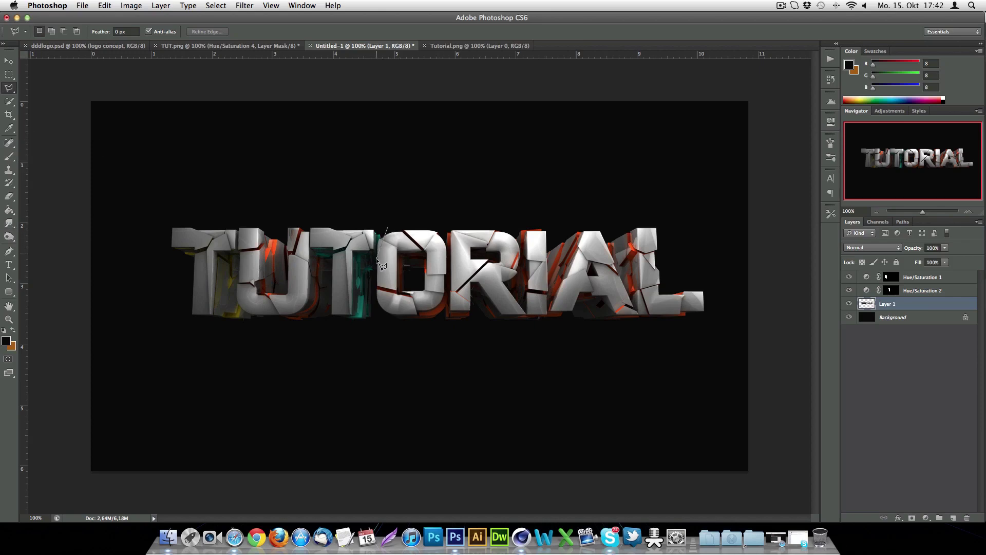
click(376, 307)
click(405, 330)
click(441, 329)
click(444, 214)
click(391, 228)
Step: Add a Hue/Saturation adjustment layer for the selected O, shift its hue negatively until the cuts turn magenta, and reselect Layer 1
click(925, 517)
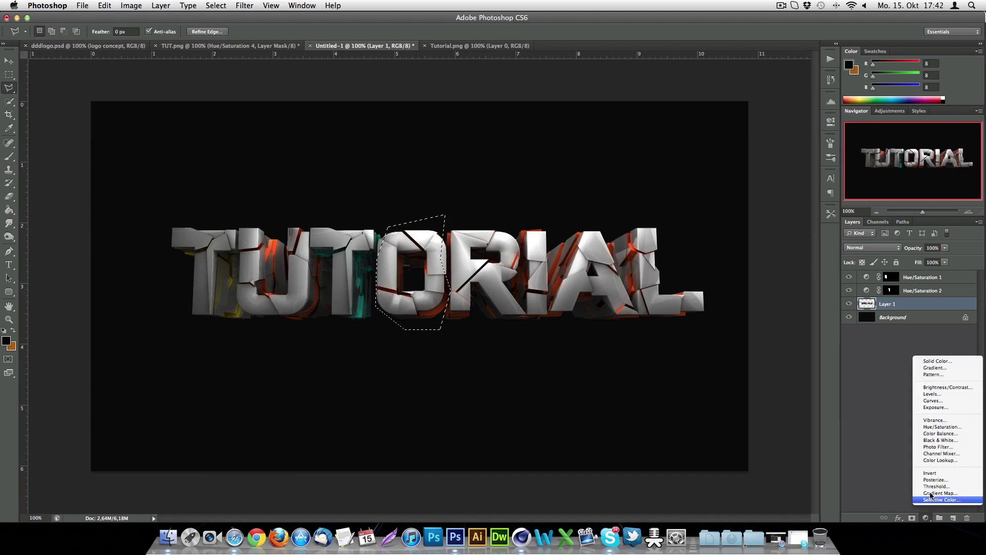
click(934, 427)
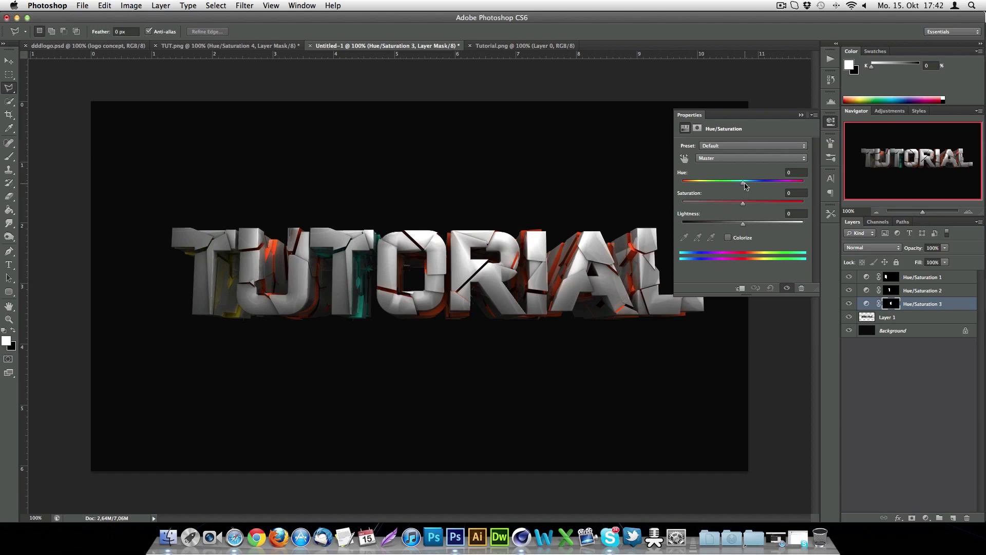
drag(743, 182, 711, 189)
click(802, 119)
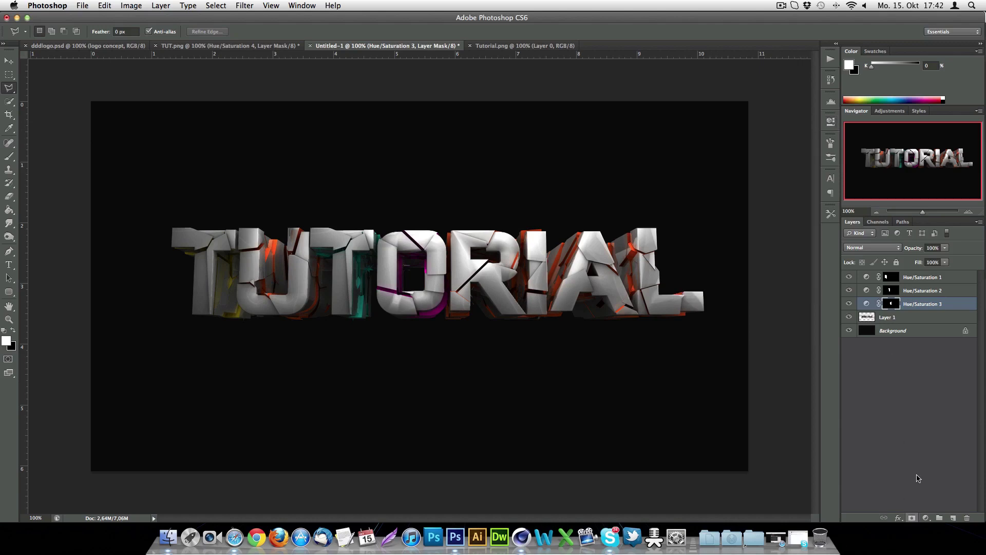
click(913, 318)
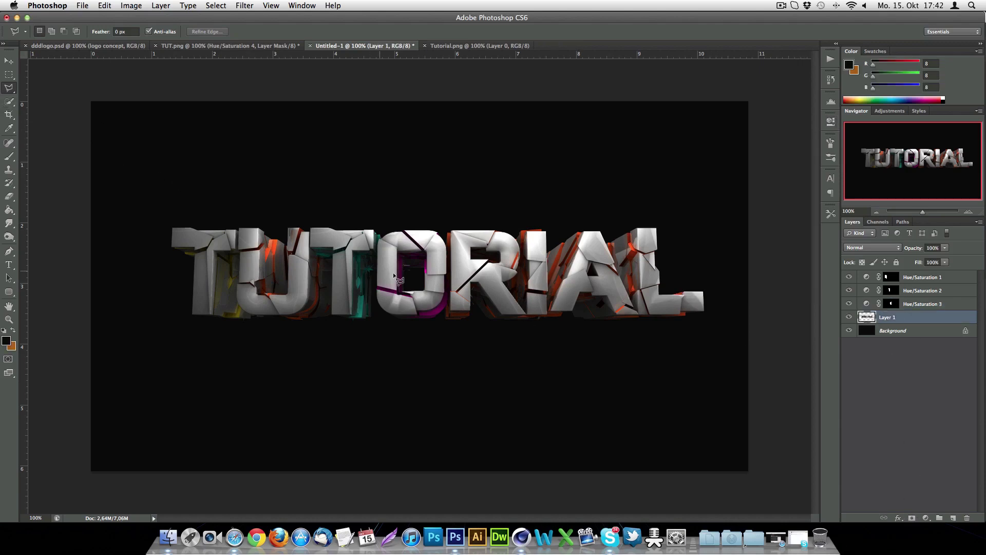
Step: Outline the letter I, including its orange side faces, with a Polygonal Lasso selection
click(512, 224)
click(520, 257)
click(498, 282)
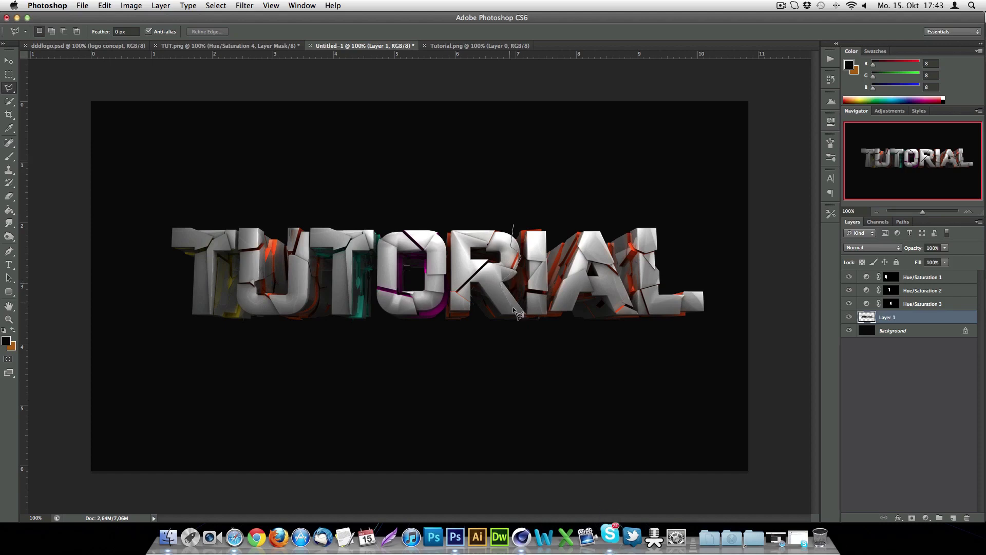
click(533, 334)
click(547, 220)
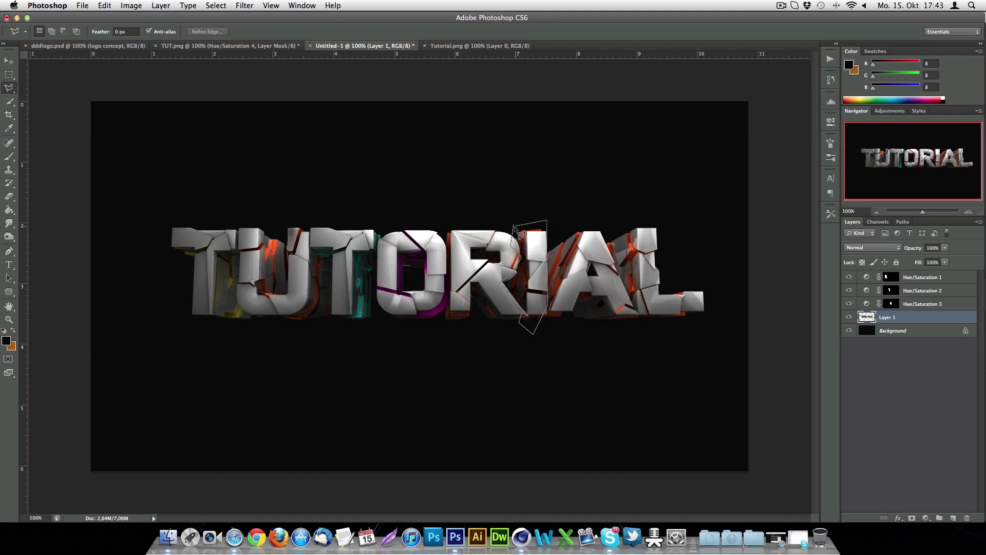
click(514, 226)
Step: Add a Hue/Saturation adjustment layer for the selected I and set its Hue to -24
click(925, 518)
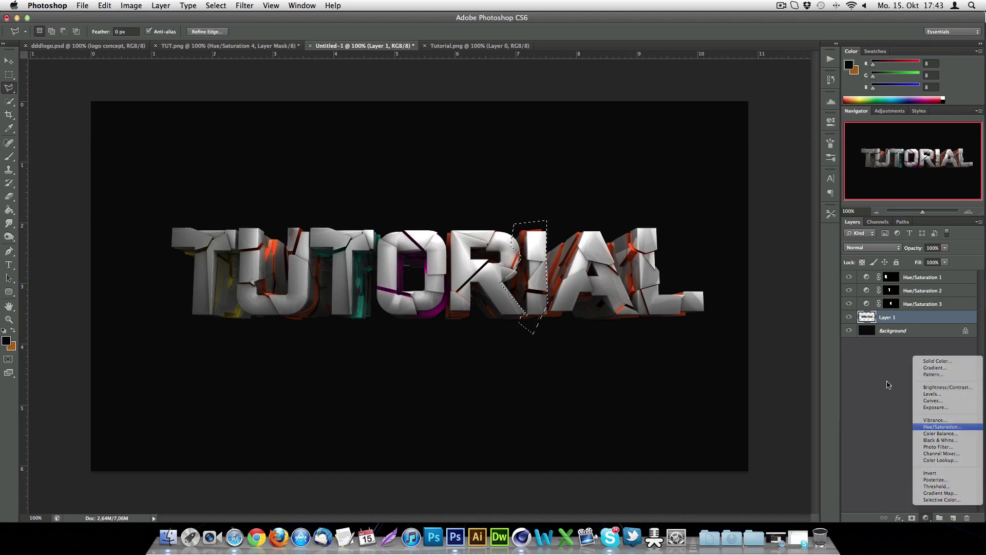
click(942, 426)
mouse_move(742, 183)
mouse_down()
mouse_move(770, 183)
mouse_move(677, 192)
mouse_move(730, 192)
mouse_up()
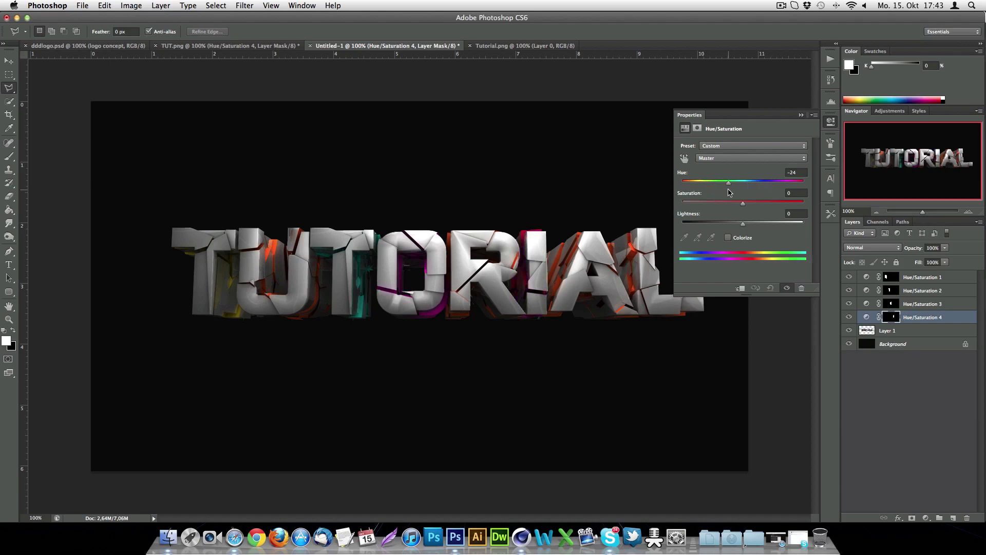
click(803, 116)
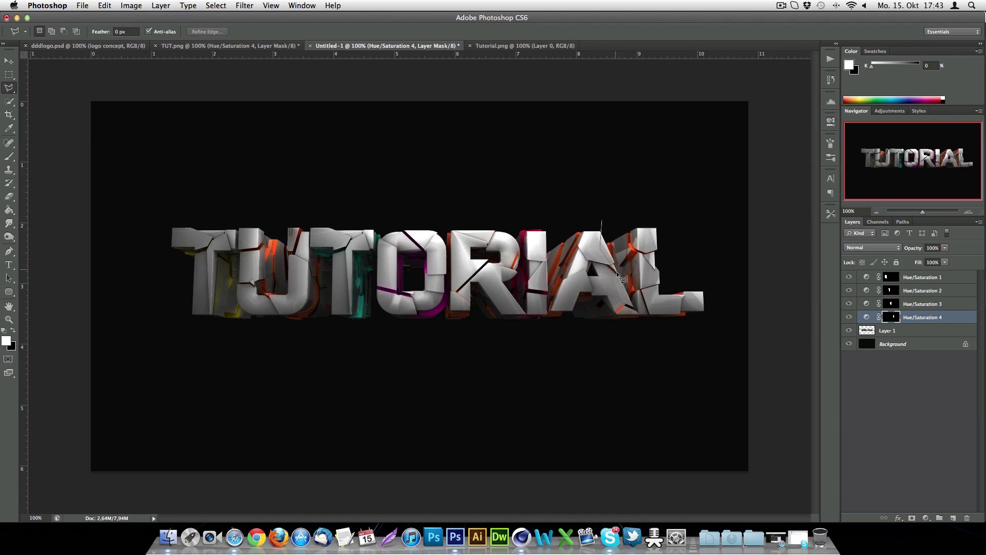
Step: Outline the final letter L of the text with a Polygonal Lasso selection
click(635, 314)
click(637, 333)
click(738, 340)
click(731, 242)
click(658, 198)
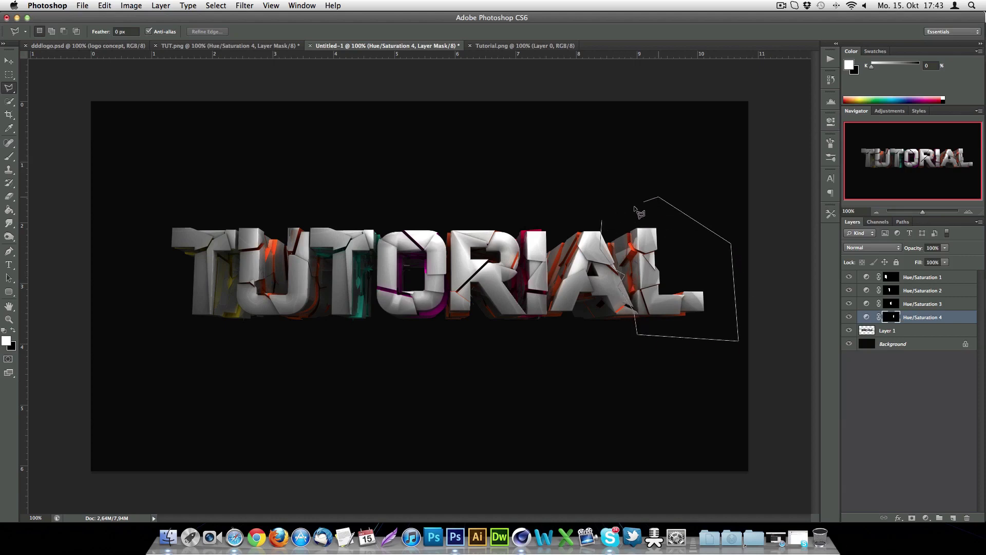
click(603, 219)
Step: Add a Hue/Saturation adjustment directly above Layer 1 for the selected L with Hue +77, and reselect Layer 1
click(891, 330)
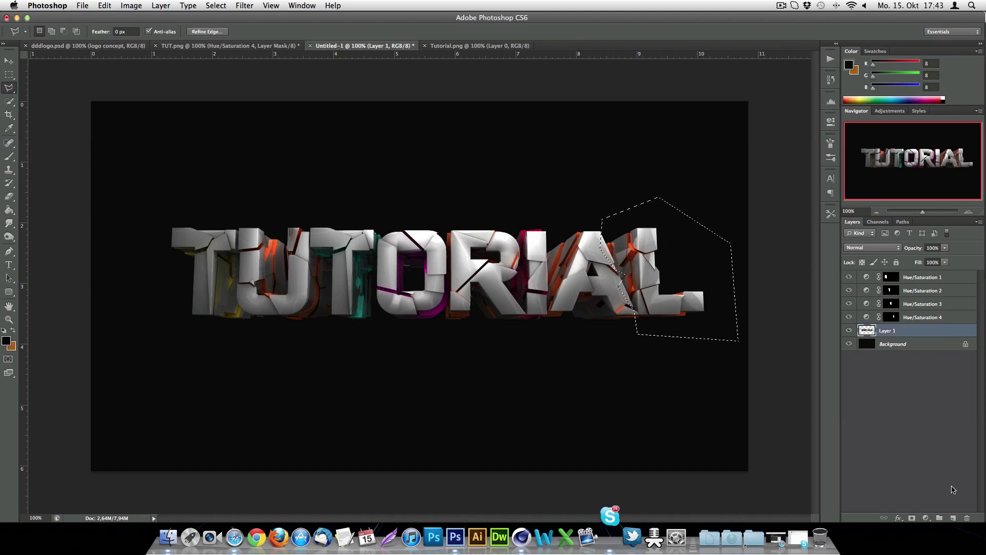
click(926, 517)
click(933, 421)
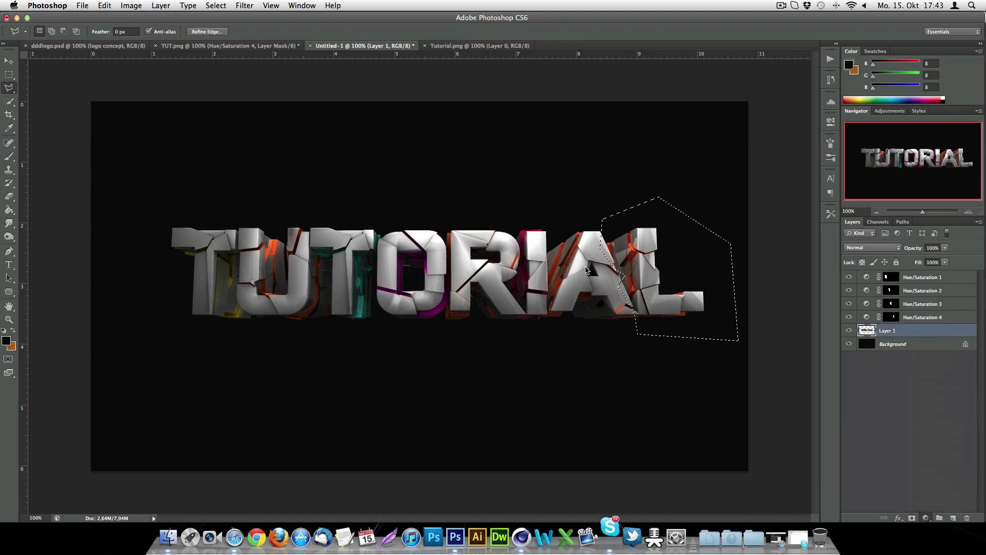
drag(745, 184, 779, 185)
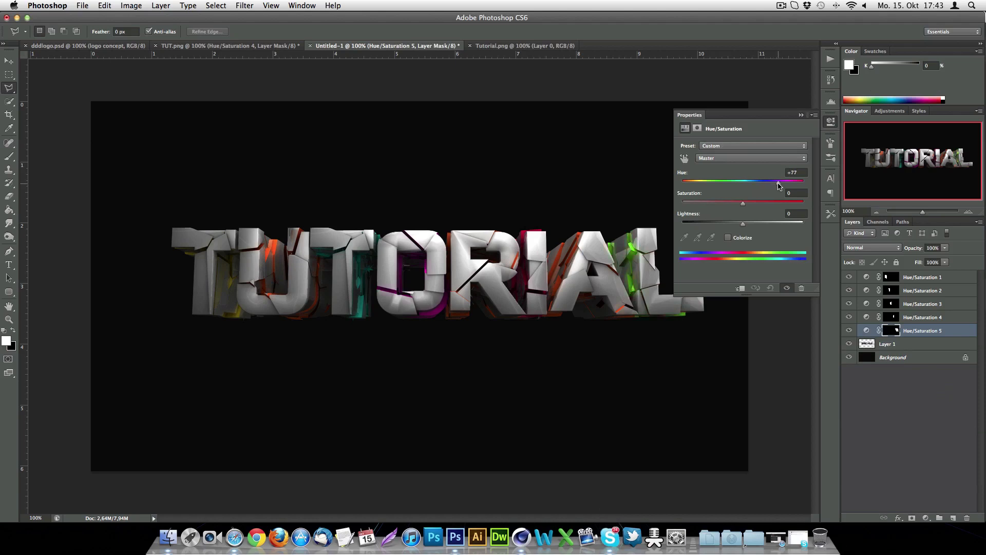
click(802, 115)
click(892, 344)
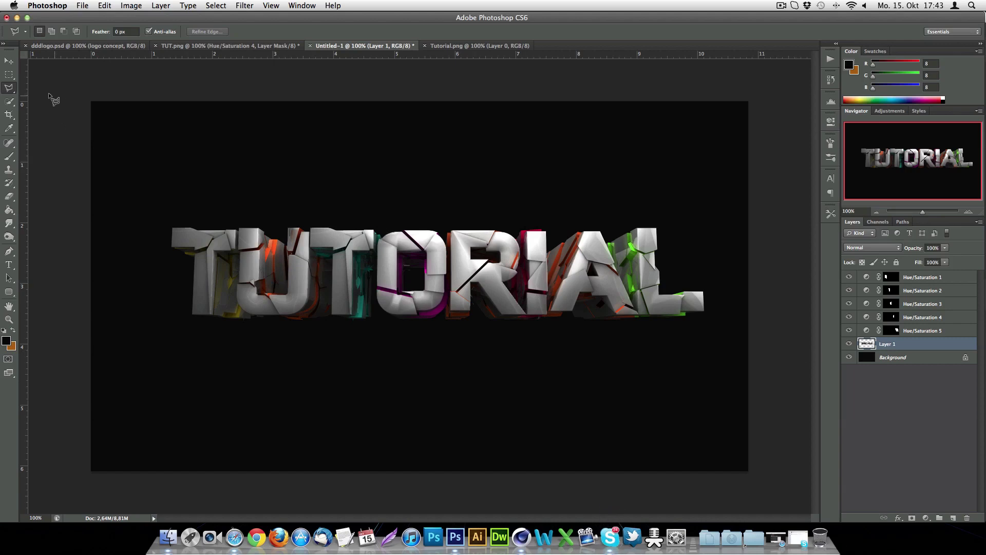
Step: Merge the five Hue/Saturation adjustments with Layer 1 and move the merged text toward the horizontal centre of the canvas
click(8, 61)
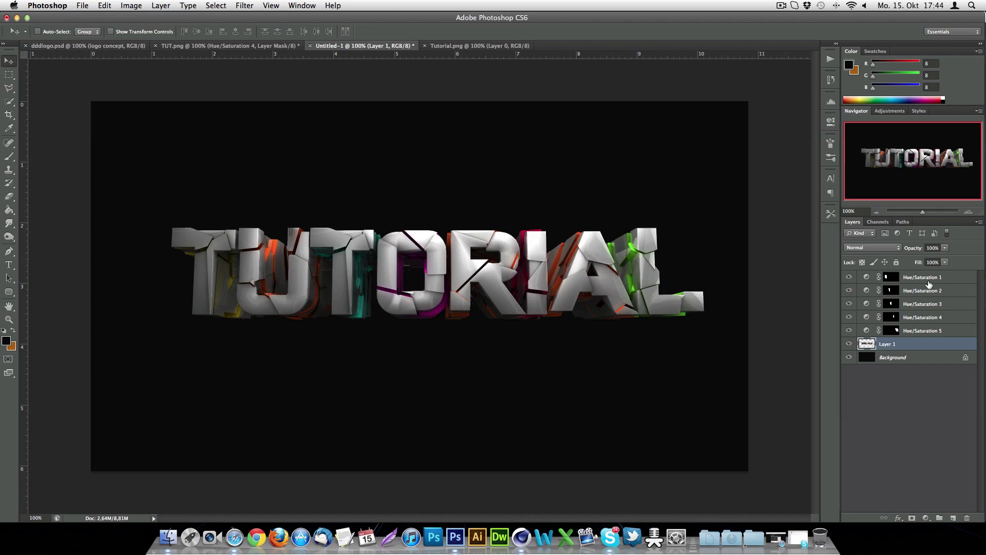
shift+click(927, 282)
right_click(927, 281)
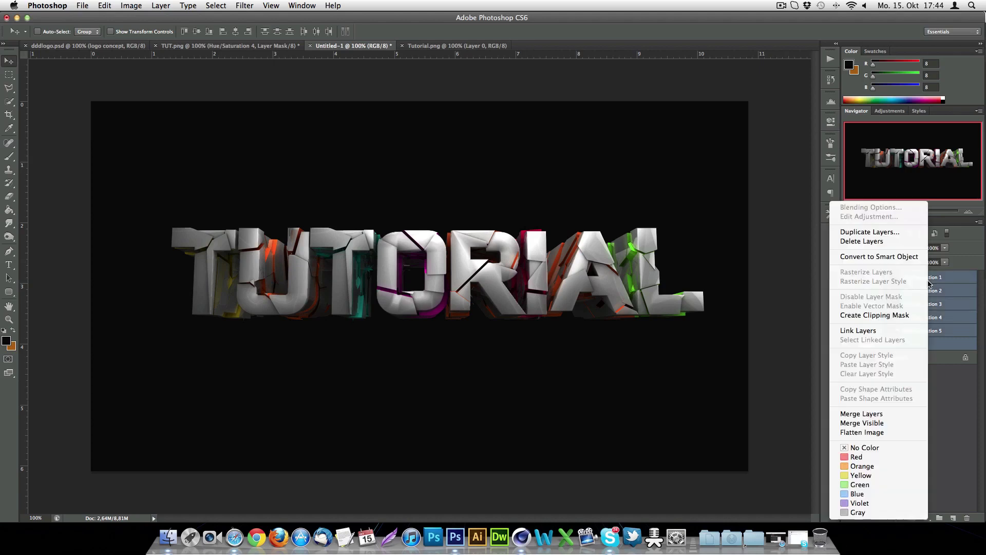
click(883, 411)
click(848, 277)
click(849, 276)
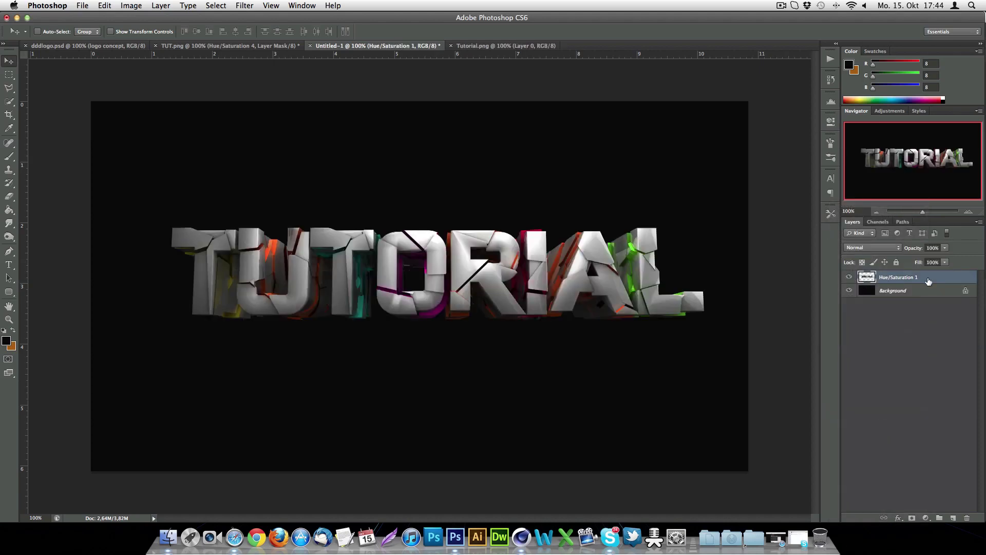
mouse_move(426, 262)
mouse_down()
mouse_move(442, 308)
mouse_move(343, 226)
mouse_move(443, 301)
mouse_move(418, 299)
mouse_move(418, 252)
mouse_up()
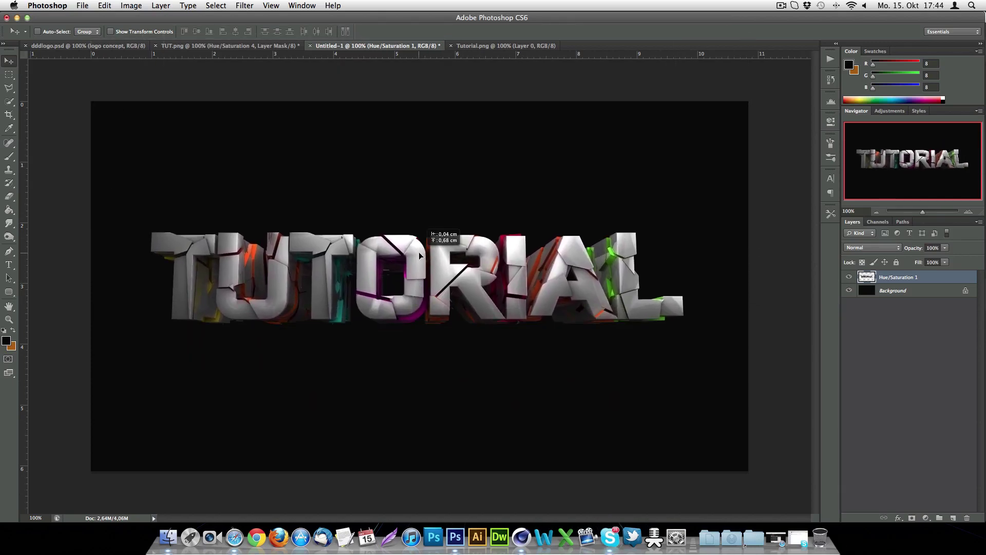